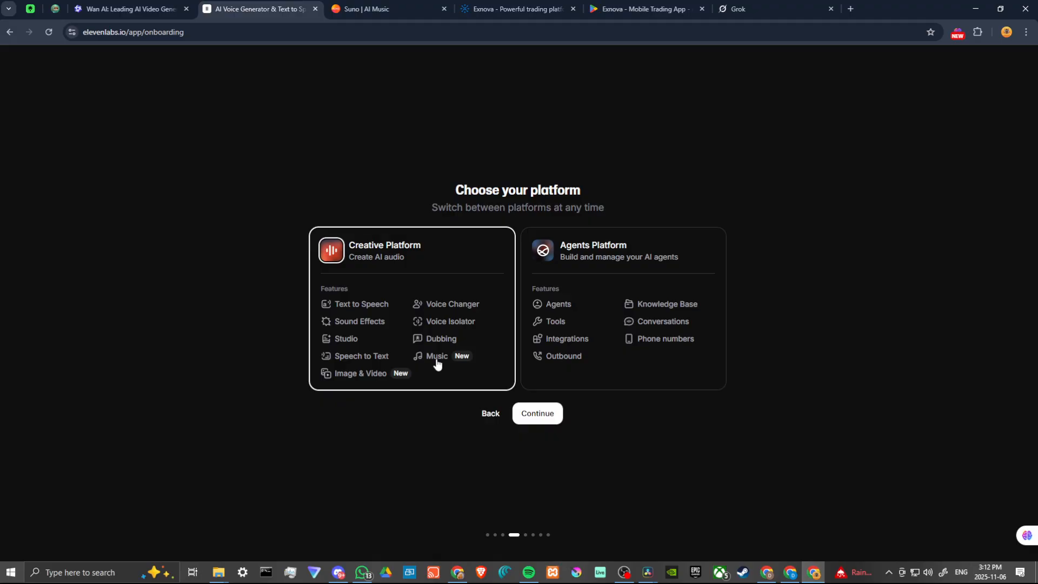
# Complete the onboarding with Creative Platform, Creator, YouTuber and Music, and skip choosing a paid plan.
pyautogui.click(538, 418)
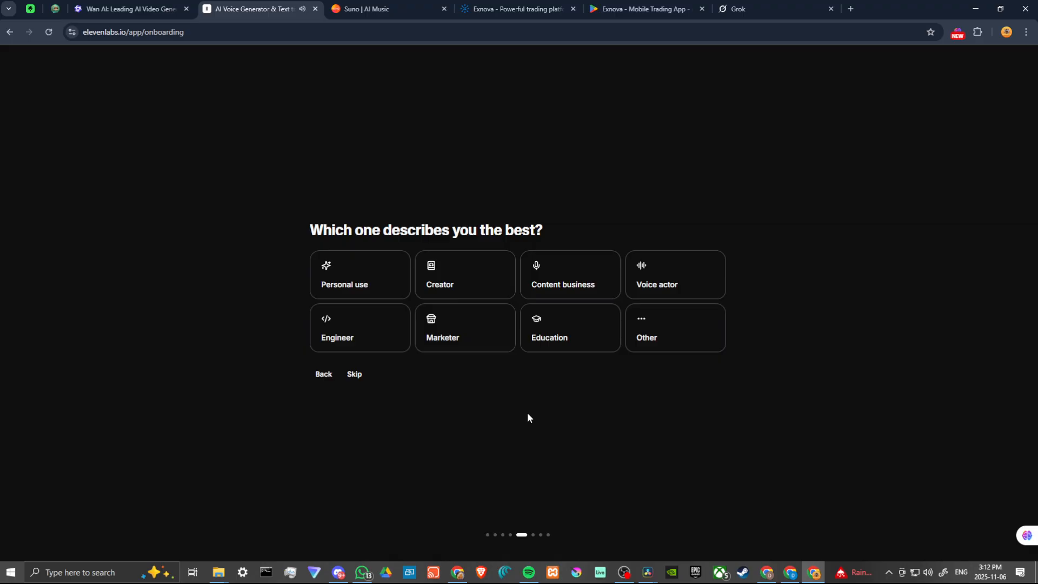
pyautogui.click(463, 276)
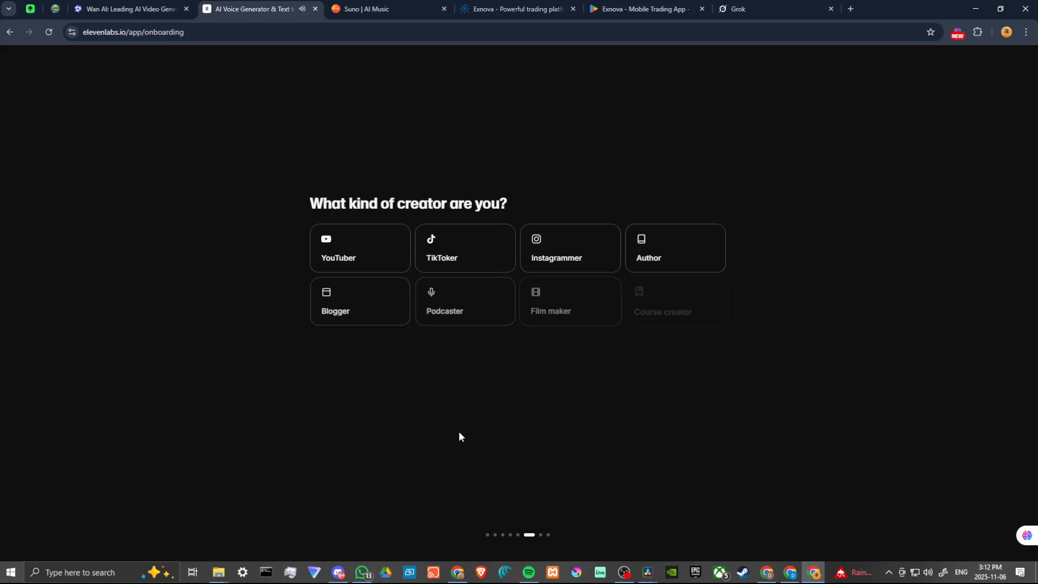
pyautogui.click(376, 242)
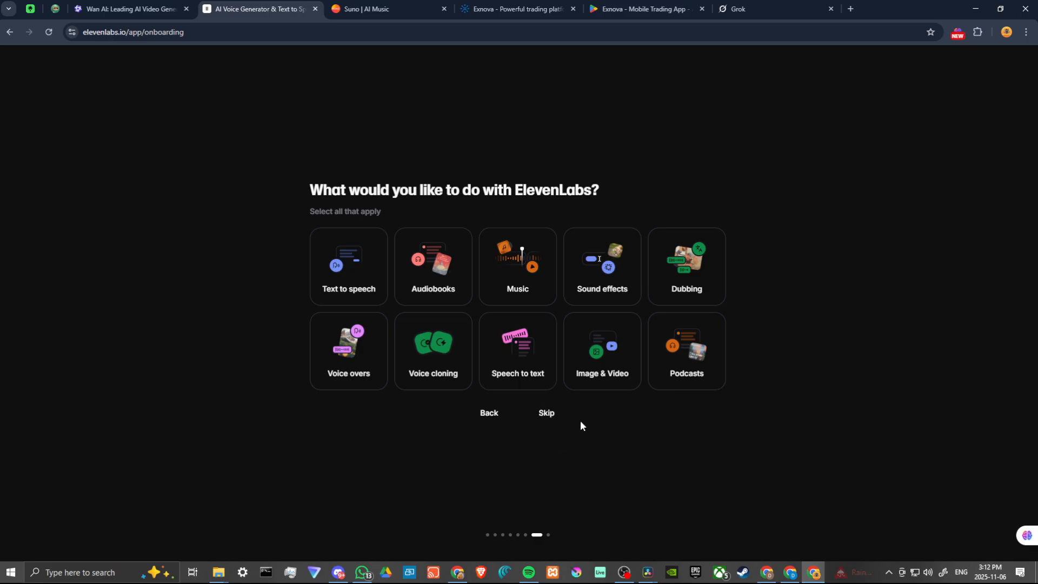
pyautogui.click(535, 264)
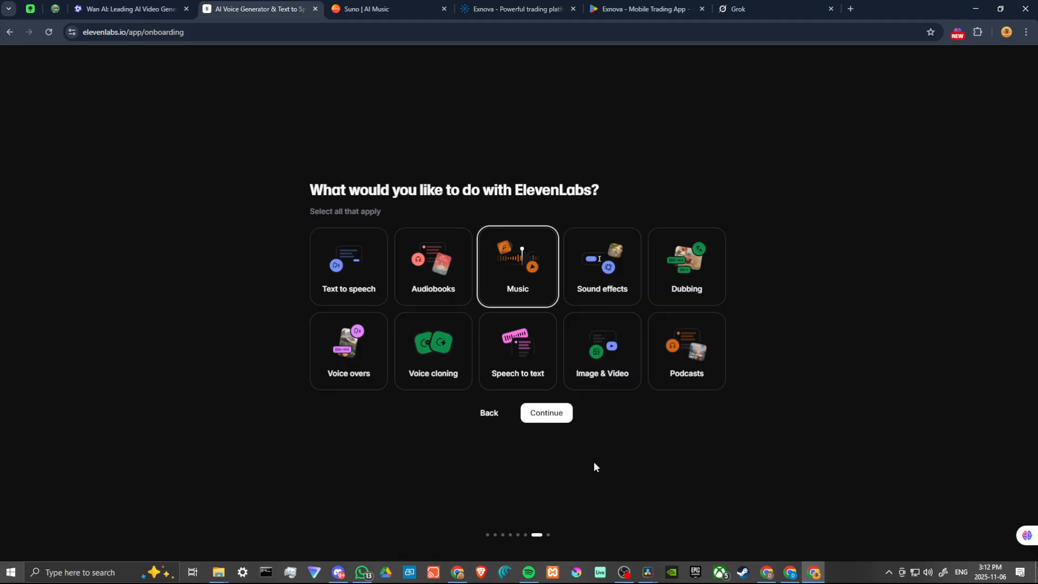
pyautogui.click(546, 414)
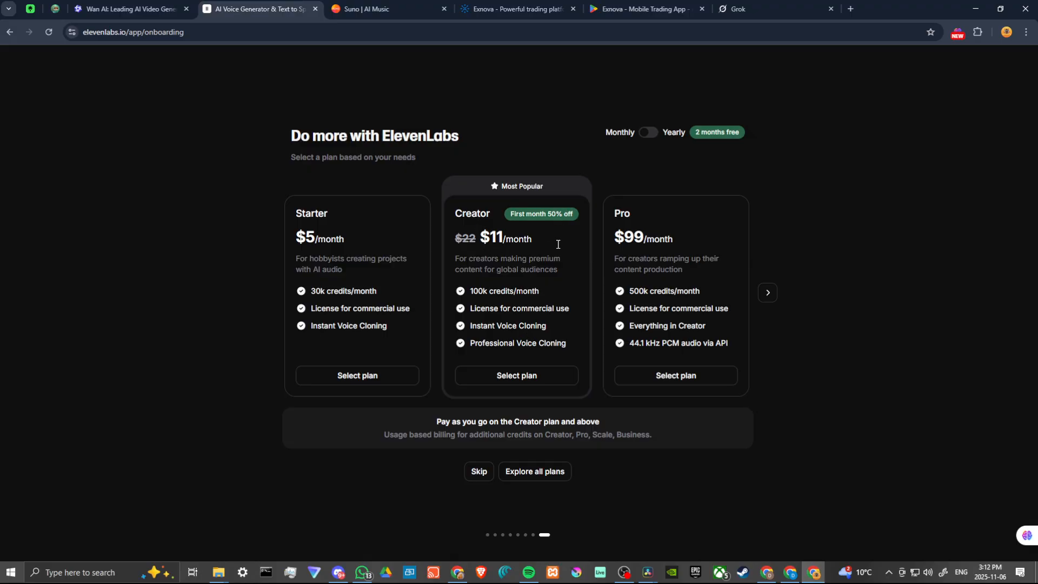
pyautogui.click(478, 472)
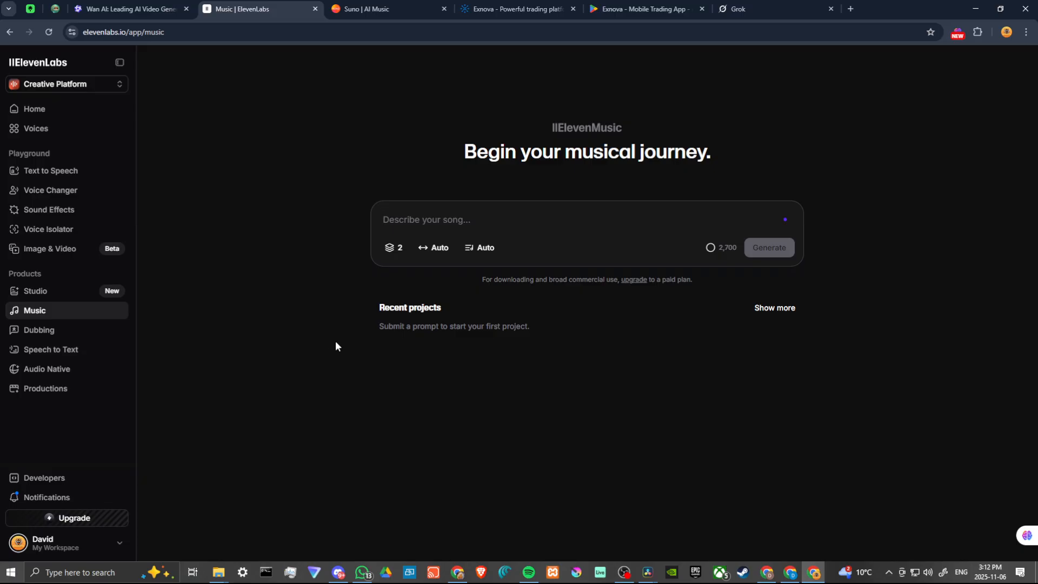
# Enter "A SYNTHWAVE TUNE" as the song description.
pyautogui.moveTo(721, 251)
pyautogui.write('A')
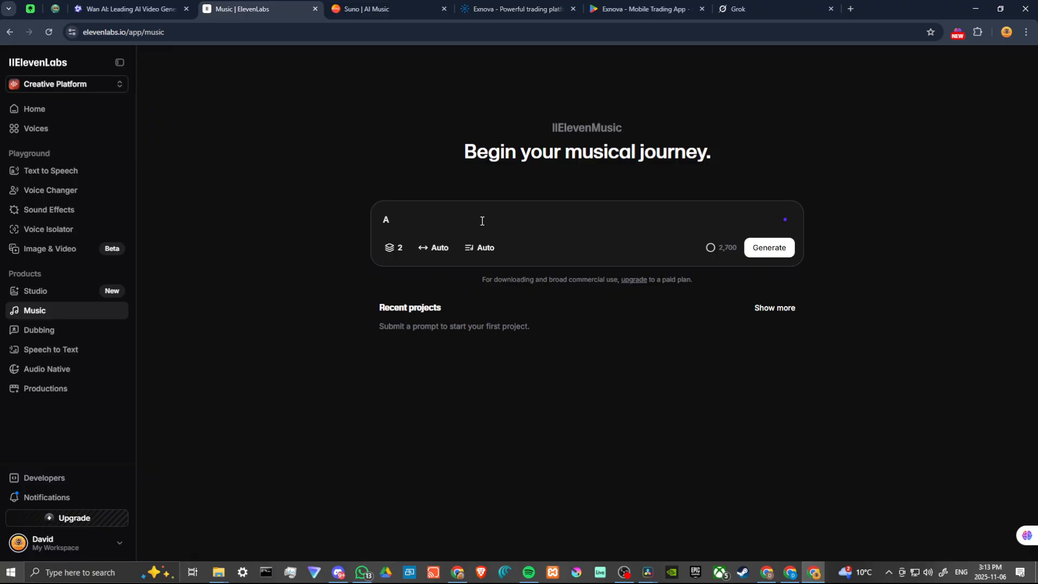
pyautogui.write(' SYNTHWAVE')
pyautogui.write('TUNE')
# Review the variant and duration options, set the lyrics to Instrumental and generate the song.
pyautogui.click(398, 254)
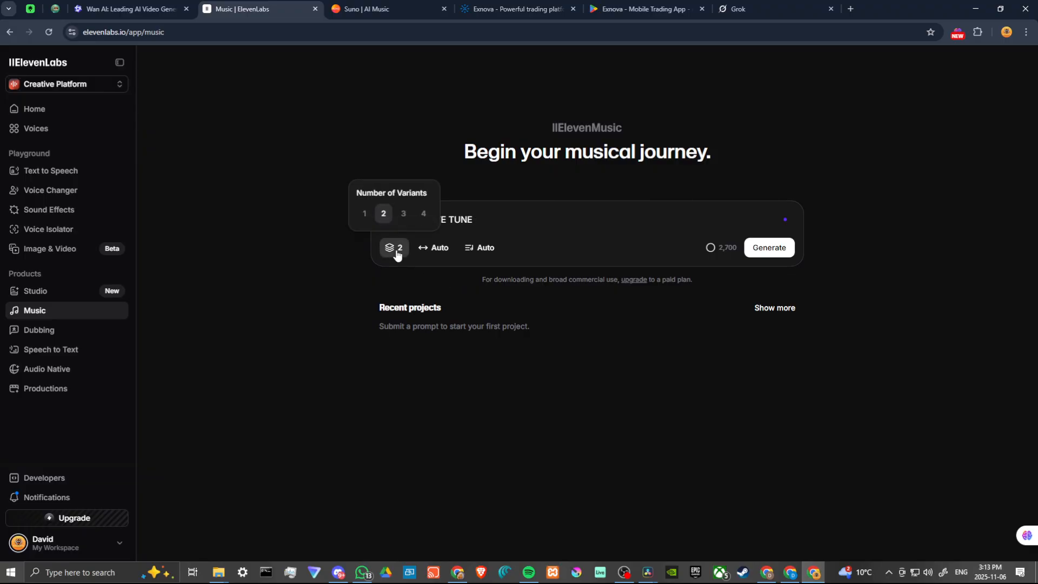
pyautogui.click(444, 257)
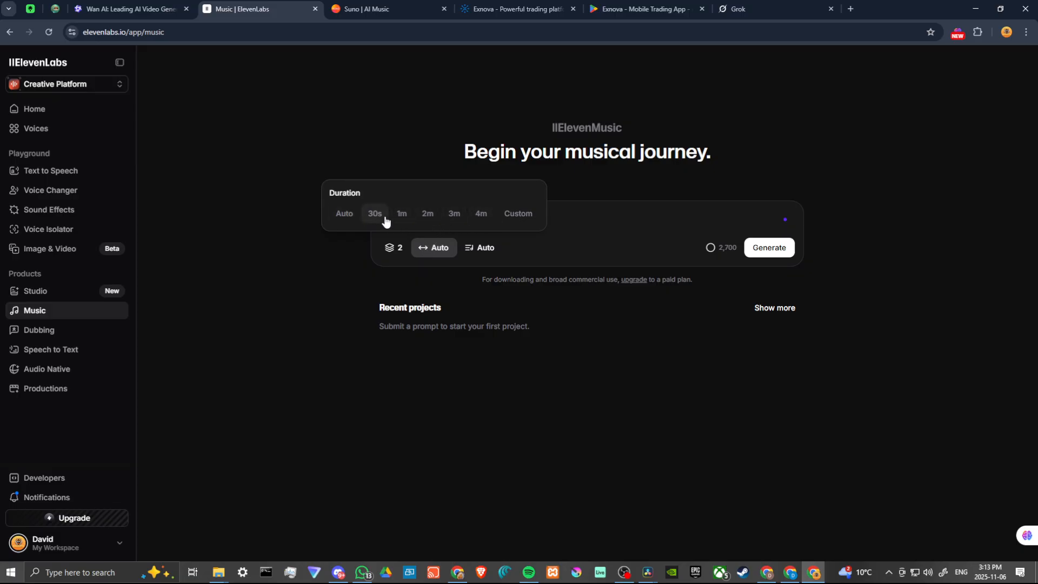
pyautogui.click(486, 249)
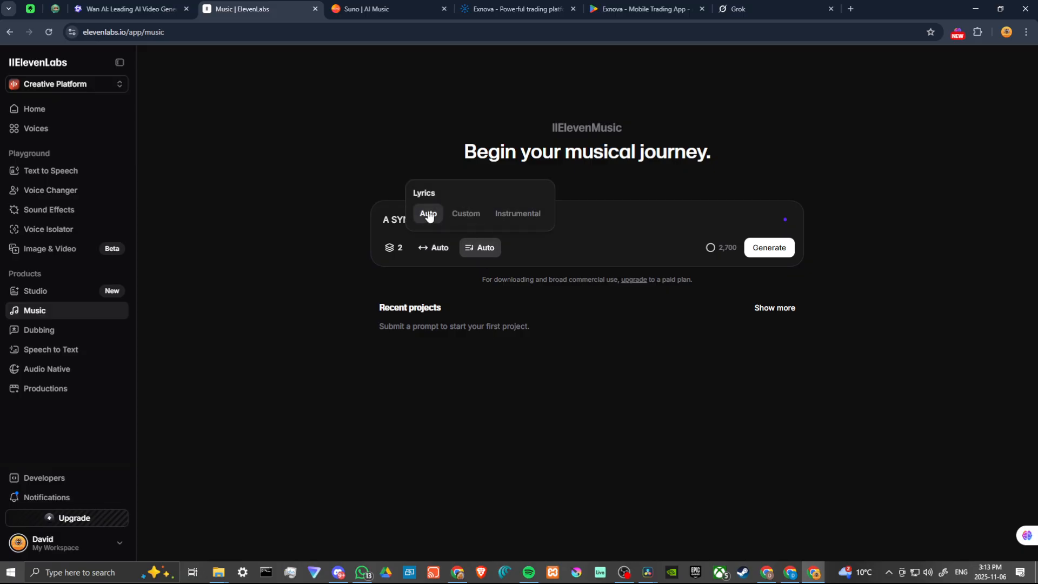
pyautogui.click(507, 215)
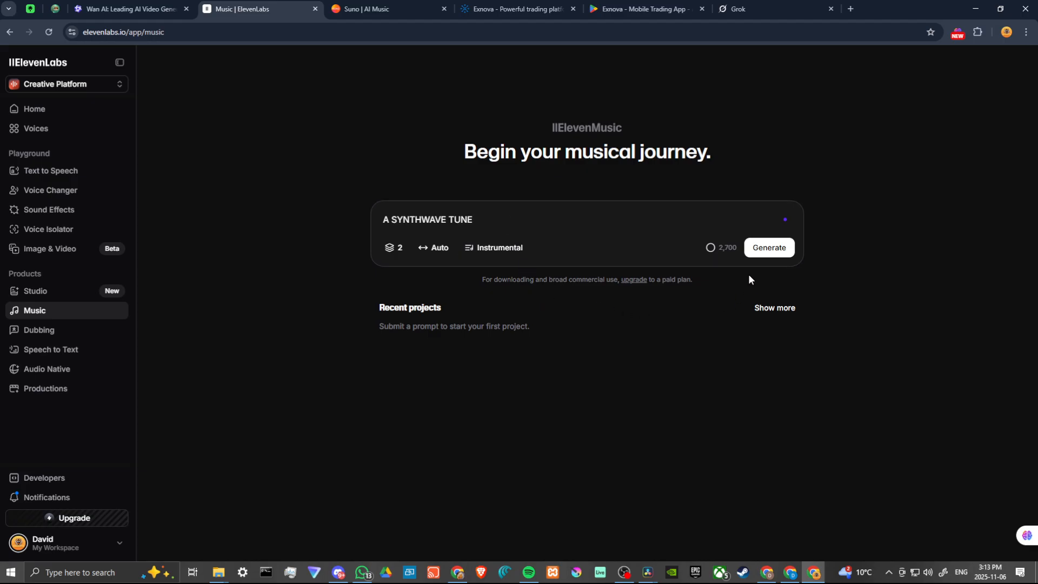
pyautogui.click(764, 251)
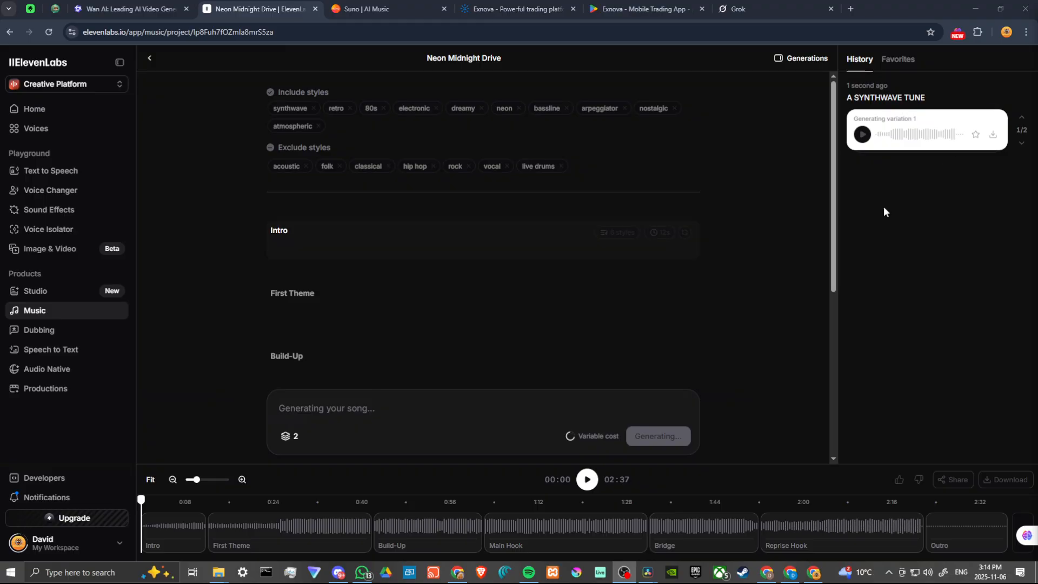
# Listen to Variation 2 of the generated song, try to download it and dismiss the upgrade offer.
pyautogui.click(1021, 144)
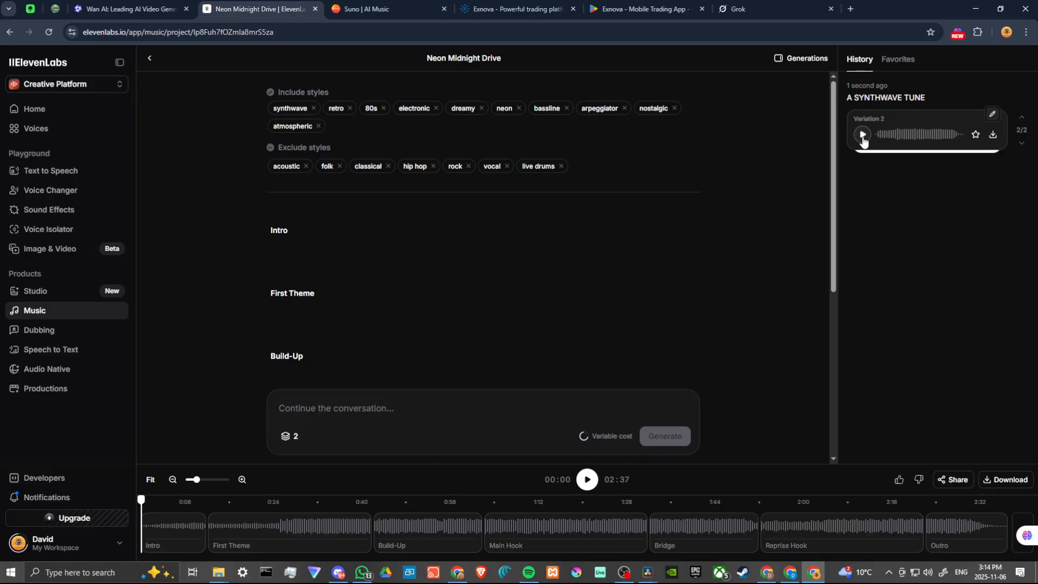
pyautogui.click(862, 135)
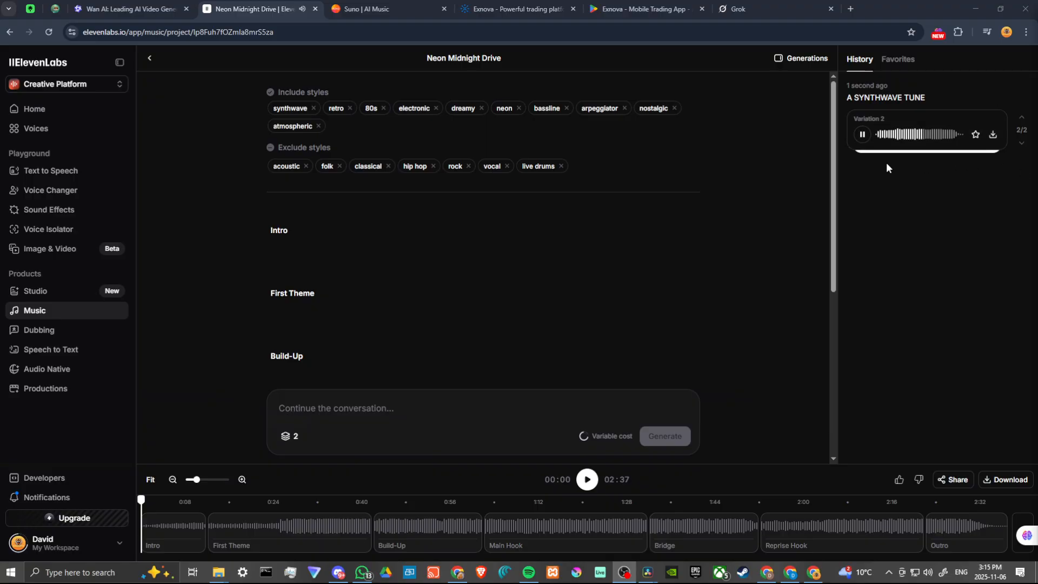
pyautogui.click(862, 135)
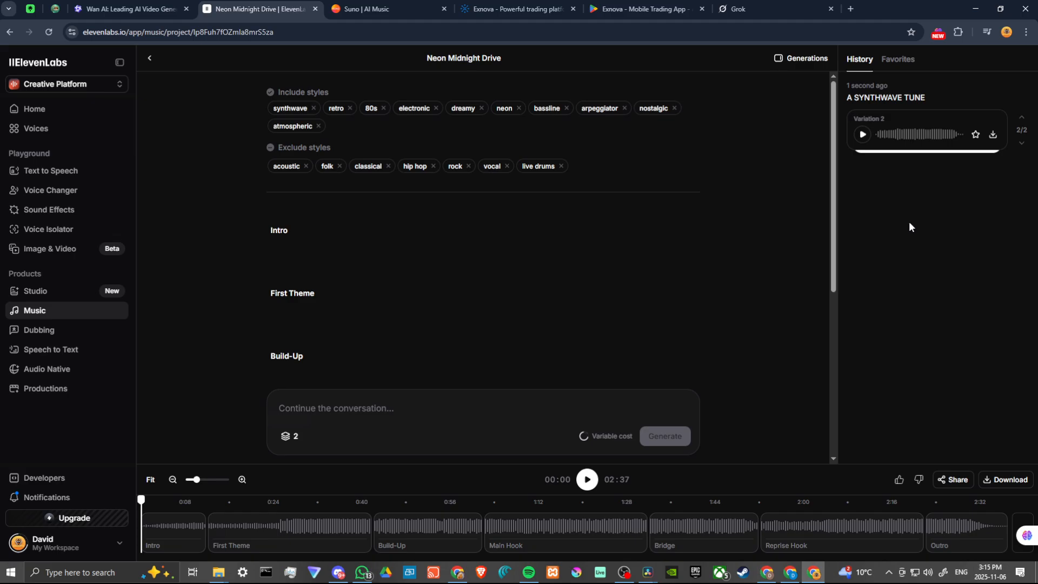
pyautogui.click(993, 134)
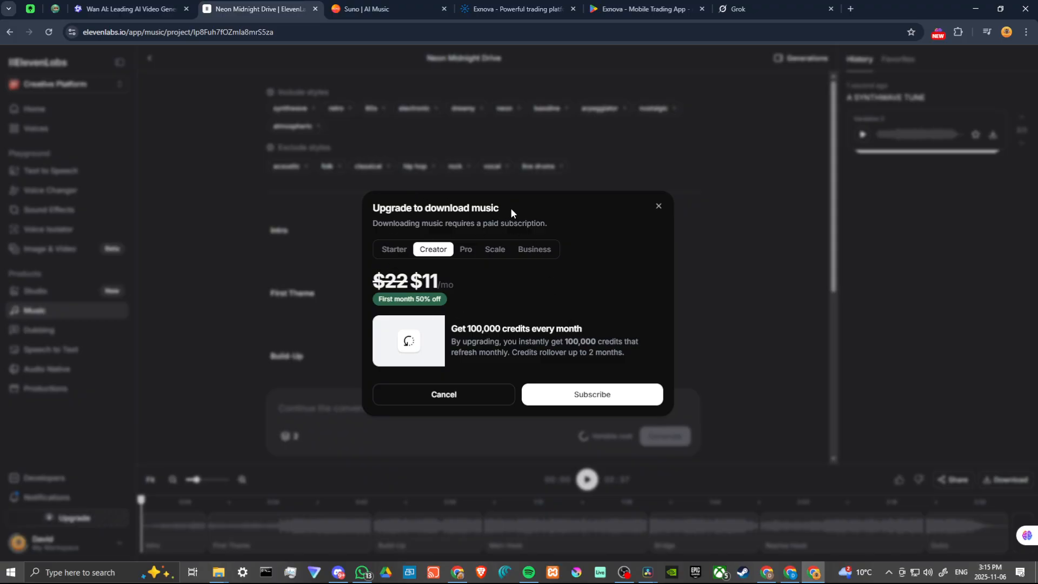
pyautogui.click(659, 206)
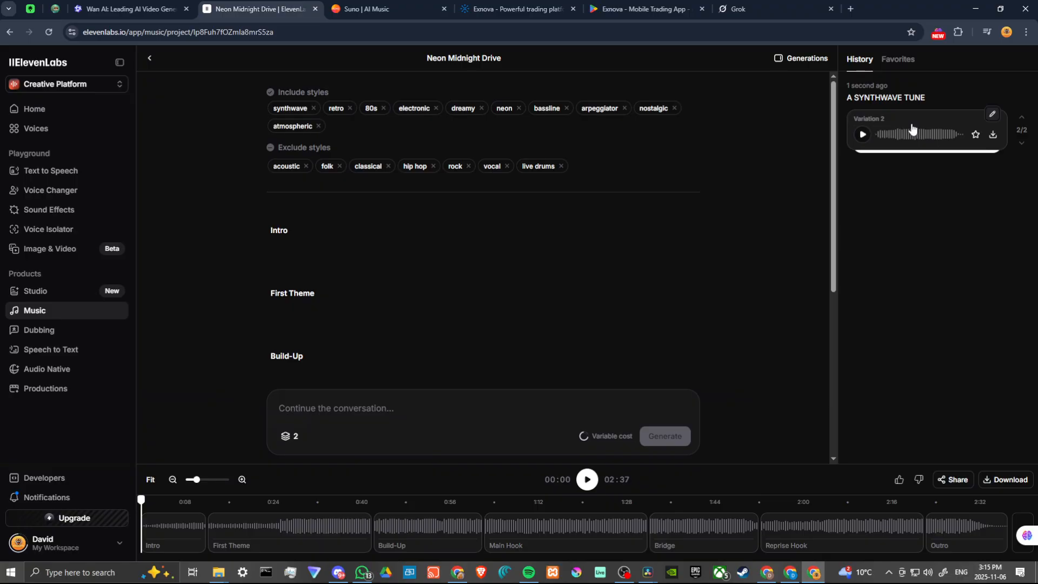
# Listen to part of Variation 1 of the generated song and pause it.
pyautogui.click(1021, 117)
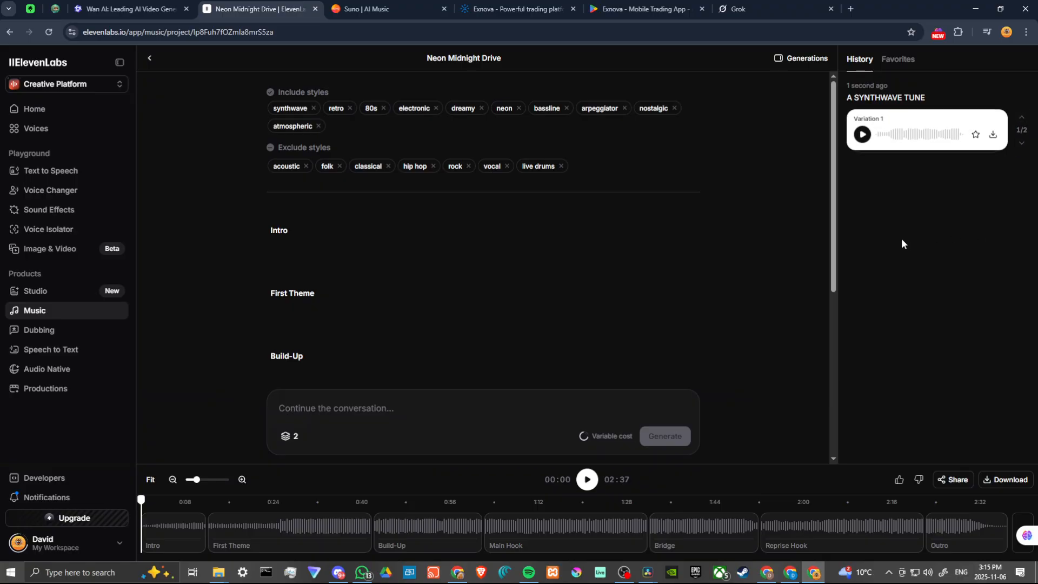
pyautogui.click(866, 138)
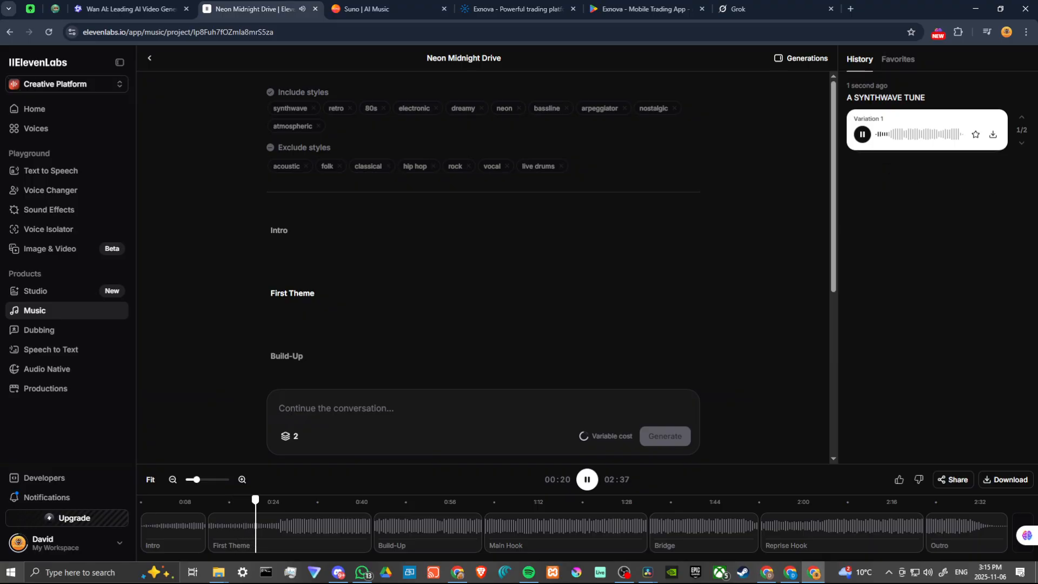
pyautogui.hotkey('alt', 'Tab')
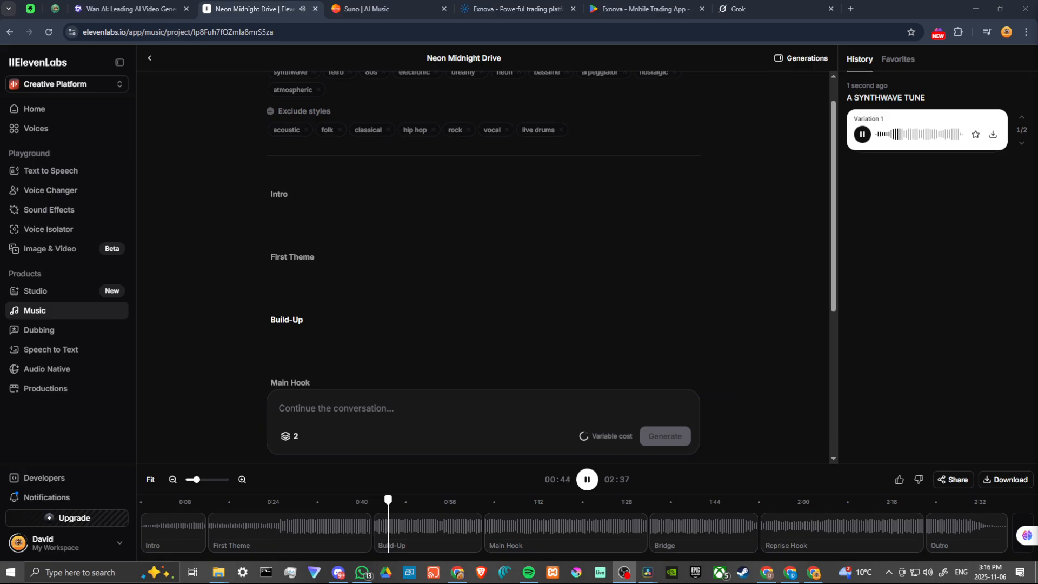
pyautogui.click(862, 135)
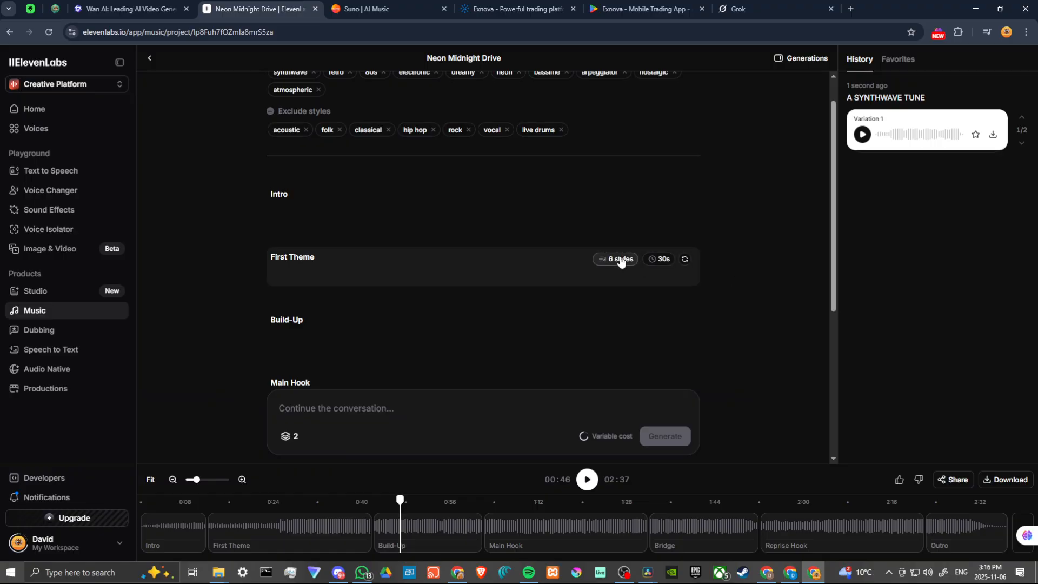
# Examine the song's included and excluded styles and its sections from Intro to Outro.
pyautogui.scroll(1, 514, 220)
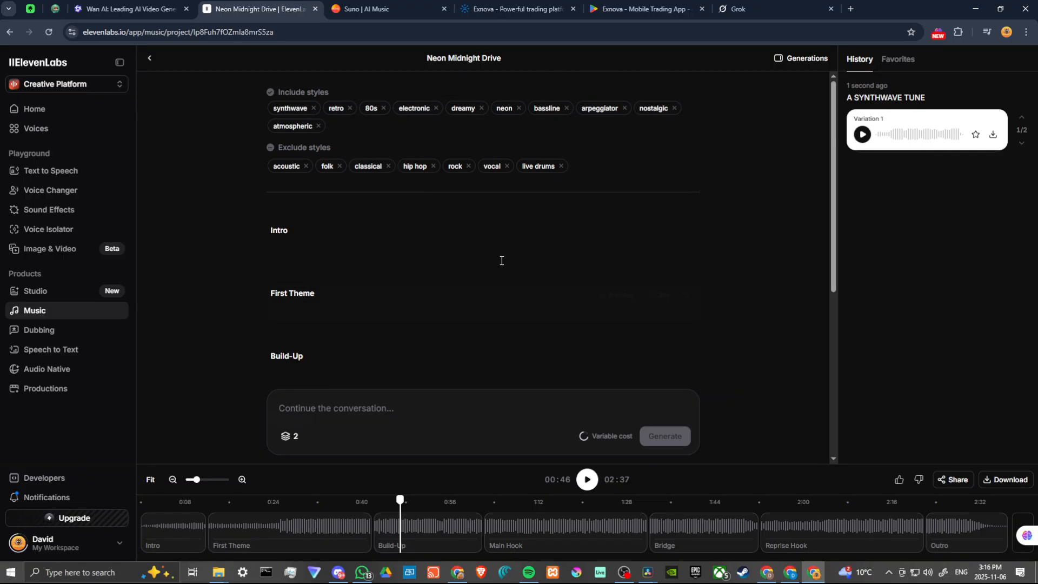
pyautogui.scroll(-5, 510, 296)
pyautogui.scroll(5, 510, 297)
pyautogui.scroll(-1, 637, 203)
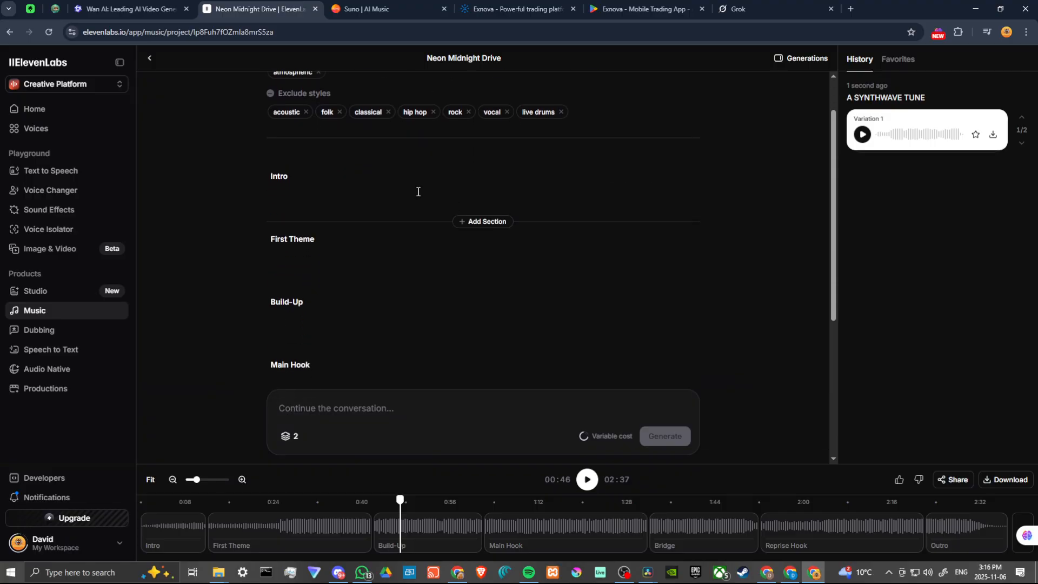
pyautogui.scroll(-1, 350, 181)
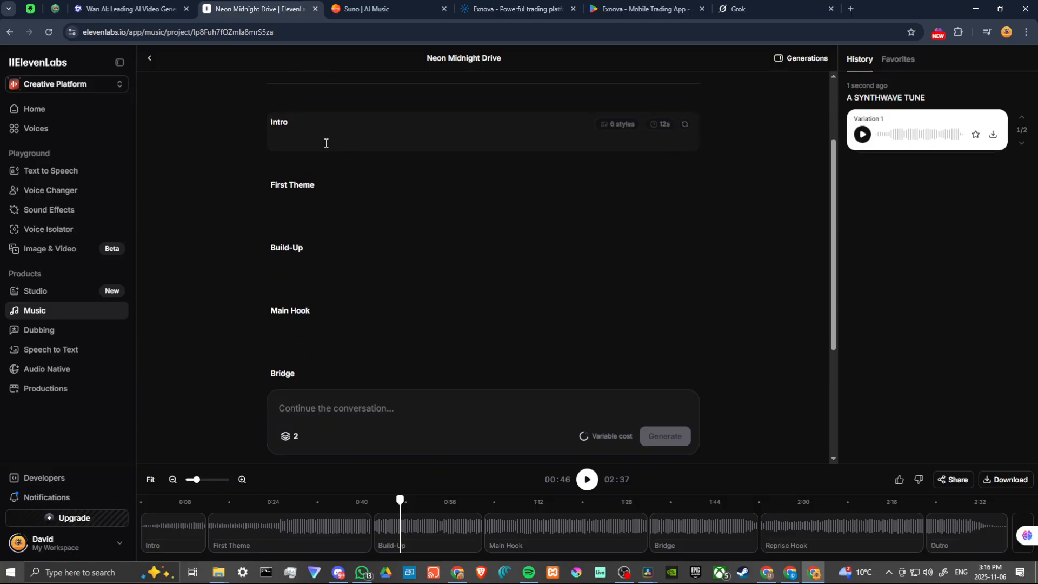
pyautogui.scroll(-1, 379, 198)
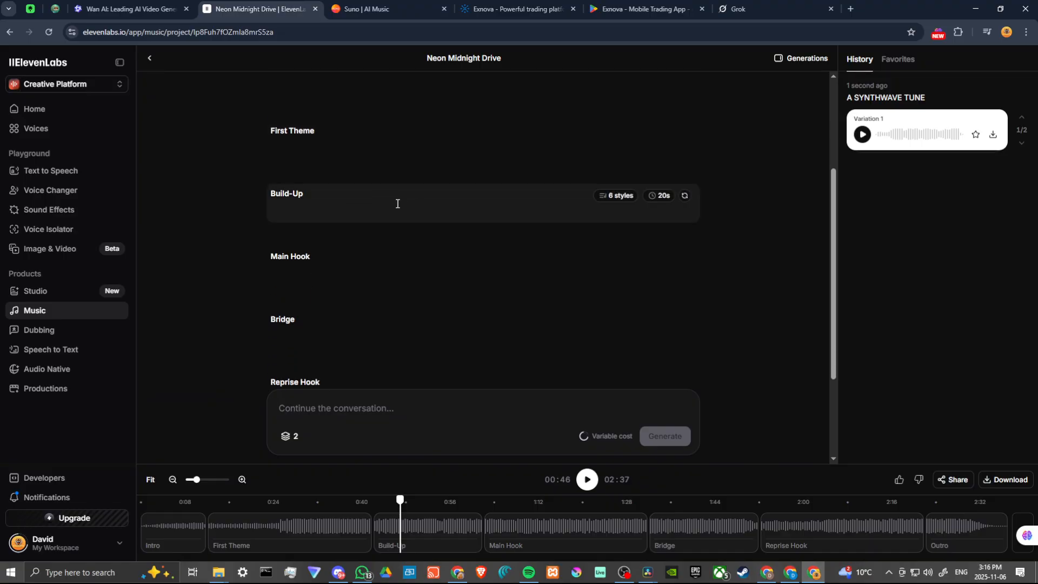
pyautogui.scroll(-1, 398, 203)
pyautogui.scroll(-1, 398, 211)
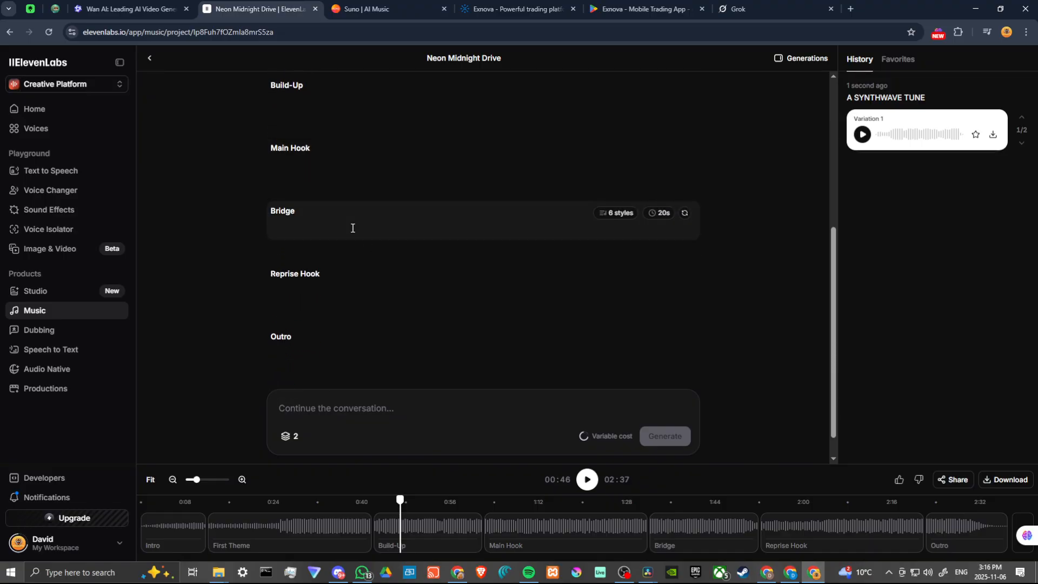
pyautogui.scroll(-1, 378, 235)
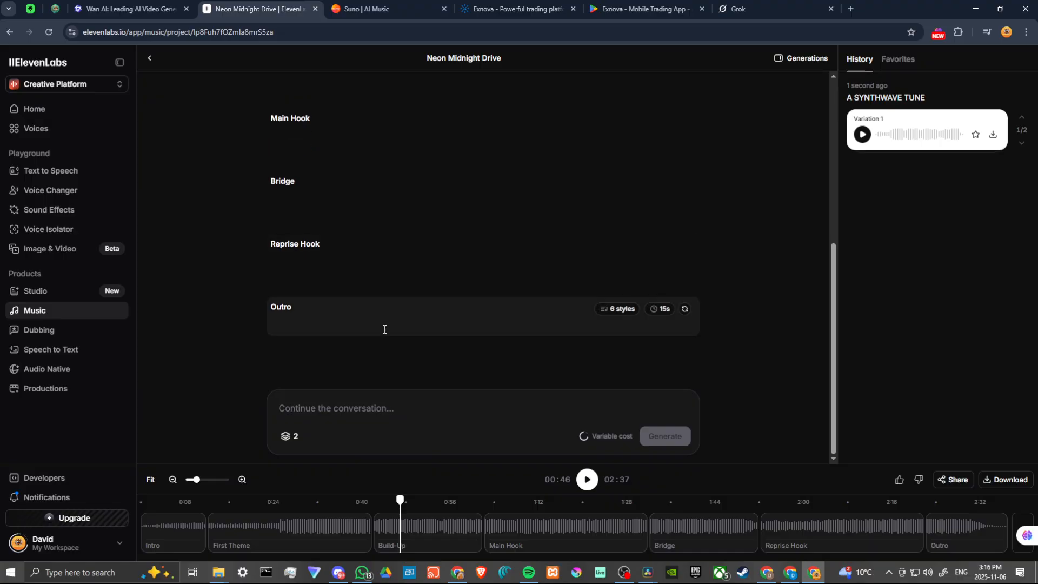
pyautogui.scroll(5, 400, 319)
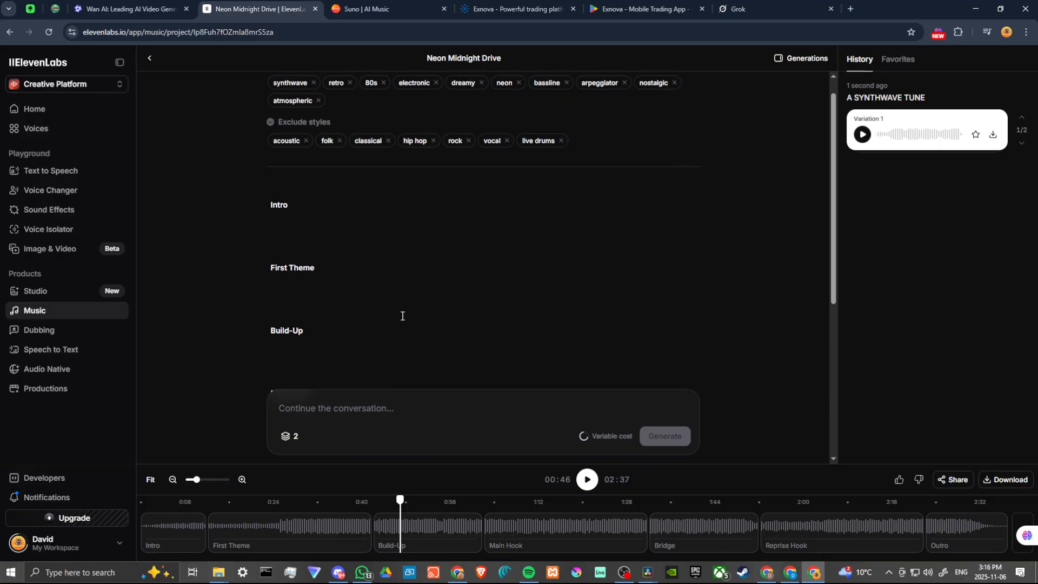
pyautogui.scroll(-5, 402, 316)
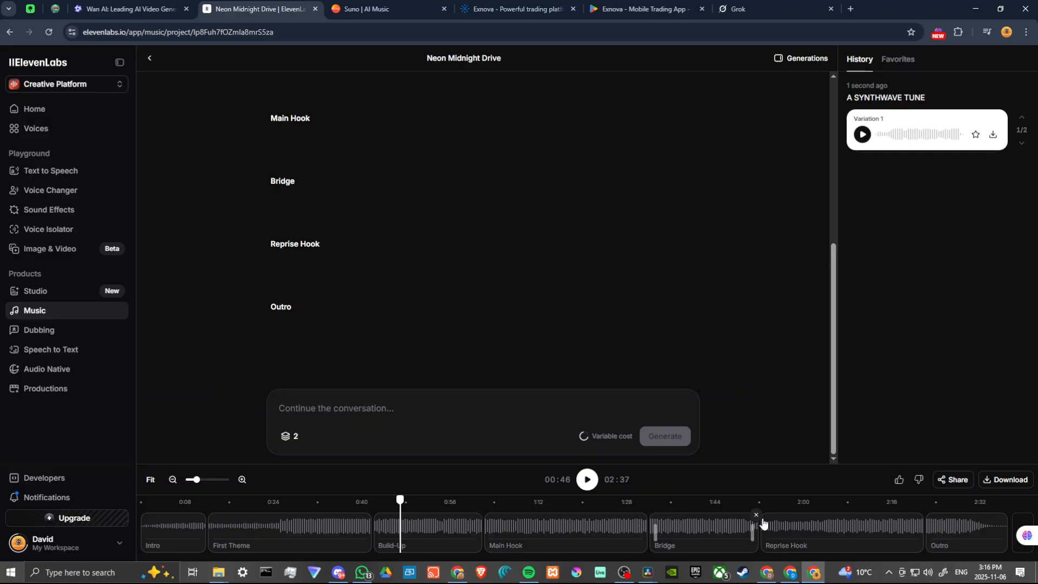
# Inspect the included and excluded styles of the Main Hook section and close them without changes.
pyautogui.click(388, 136)
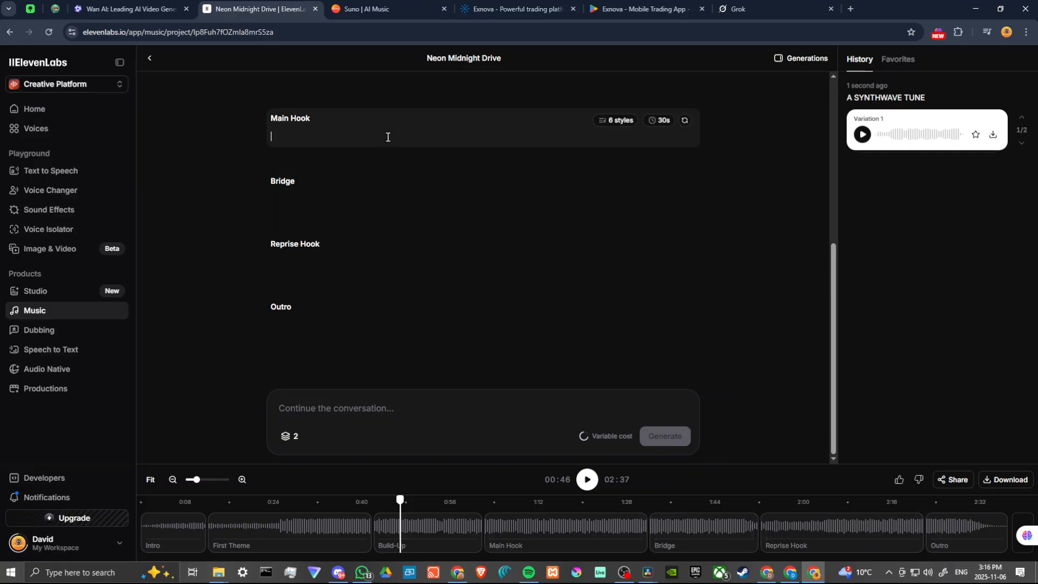
pyautogui.click(420, 123)
pyautogui.click(620, 124)
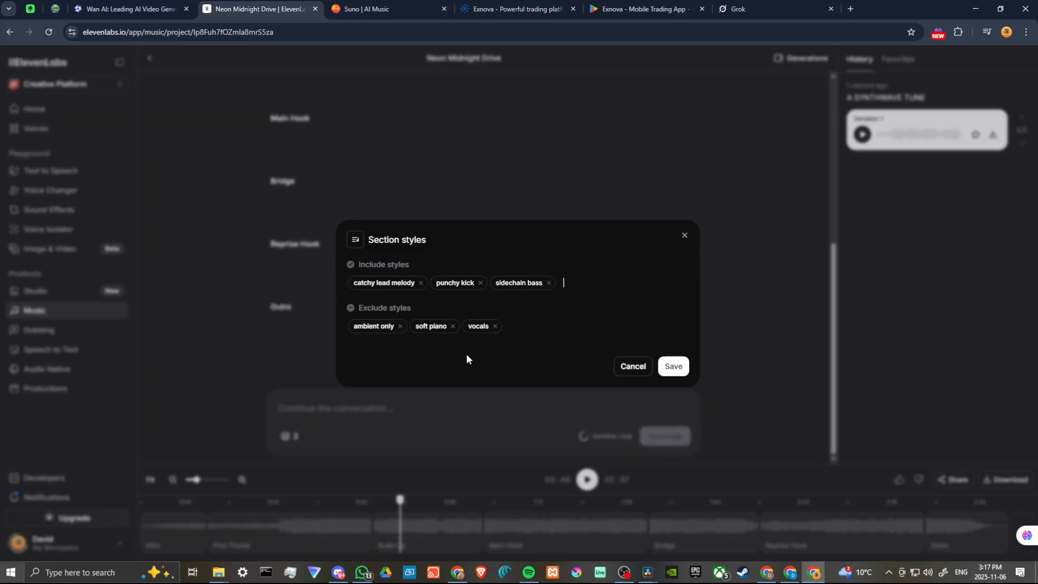
pyautogui.click(626, 369)
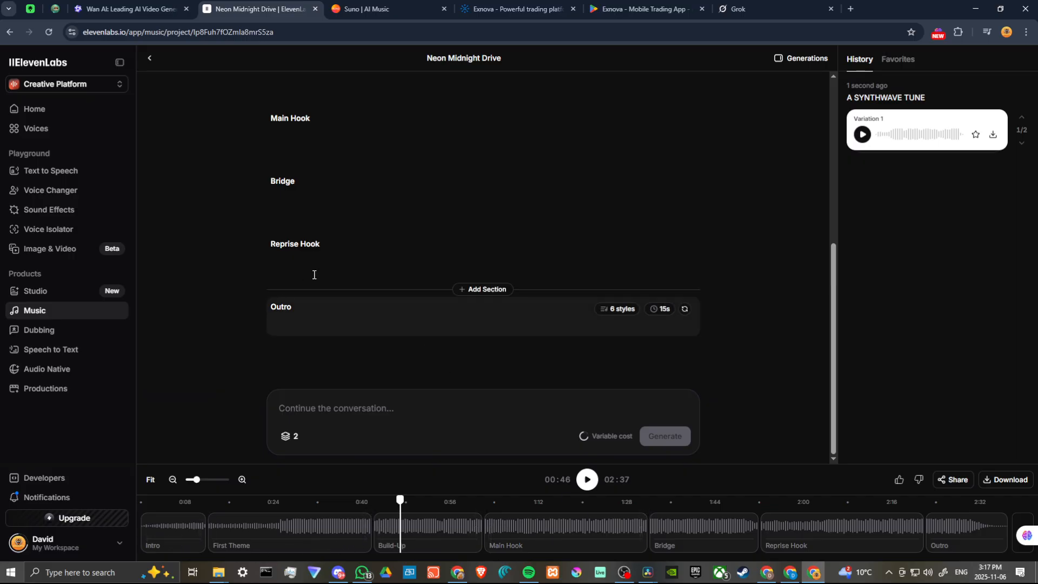
# Replace the included style "punchy kick" with "MELLOW KICK" in the Main Hook section, save the styles and generate the updated song.
pyautogui.scroll(5, 352, 259)
pyautogui.scroll(-1, 376, 250)
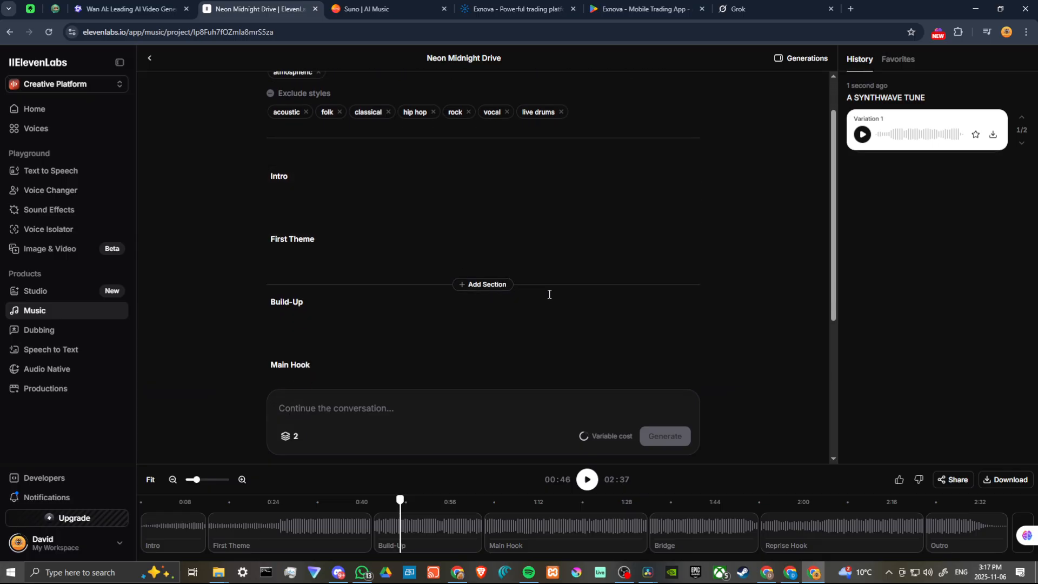
pyautogui.scroll(-2, 549, 294)
pyautogui.moveTo(517, 539)
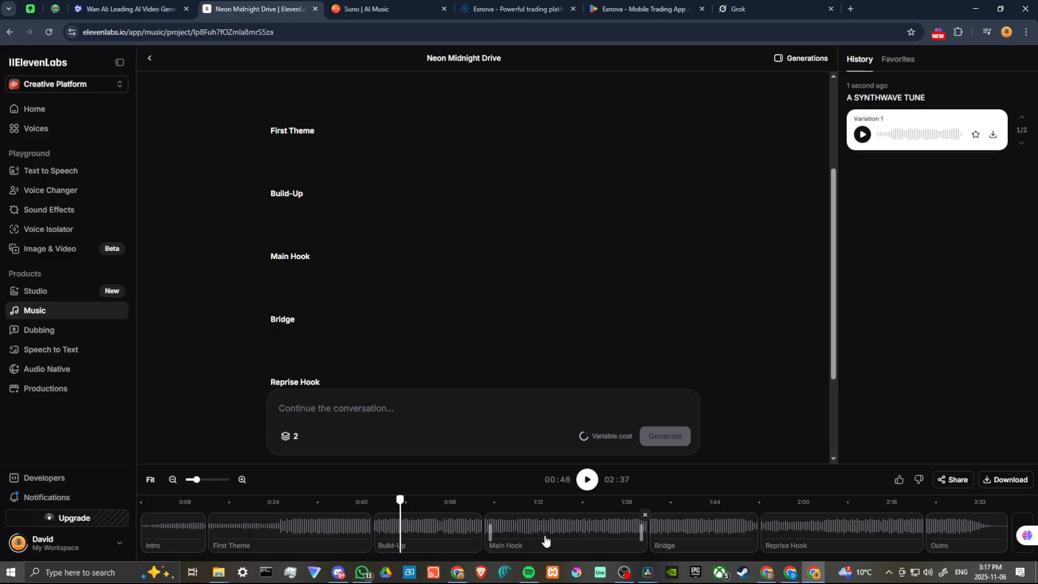
pyautogui.click(430, 275)
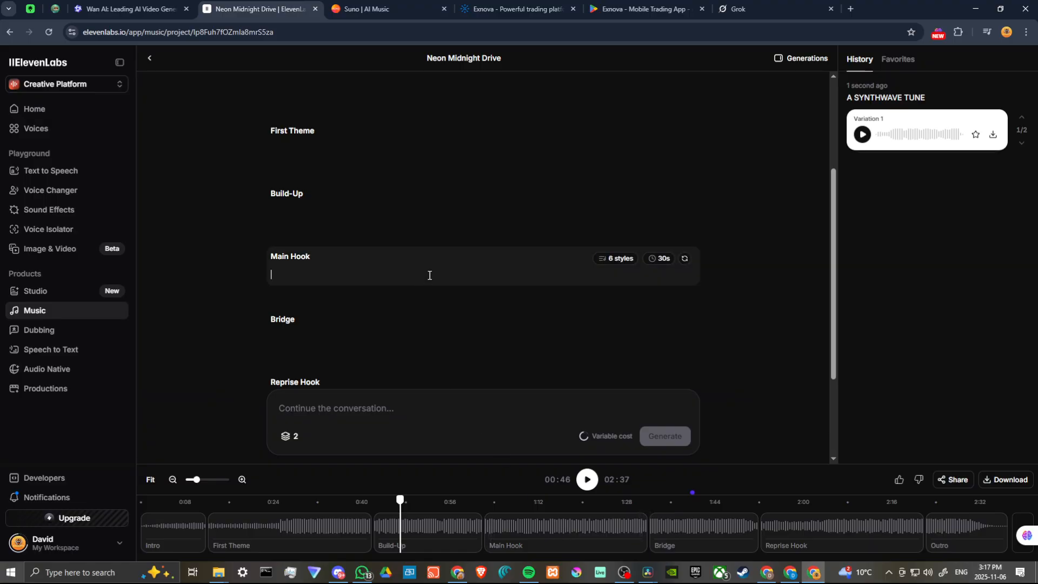
pyautogui.click(618, 261)
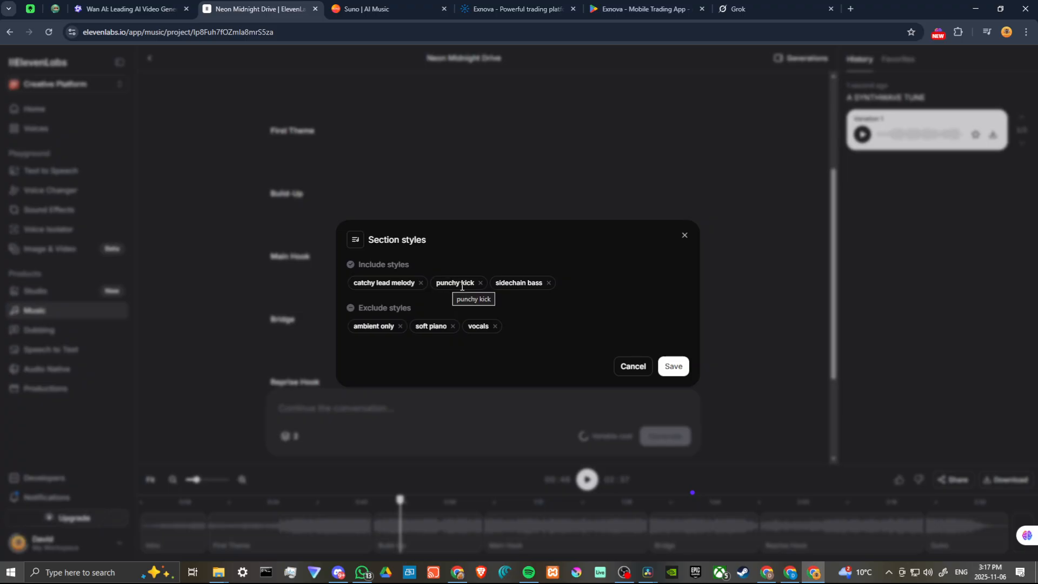
pyautogui.click(481, 282)
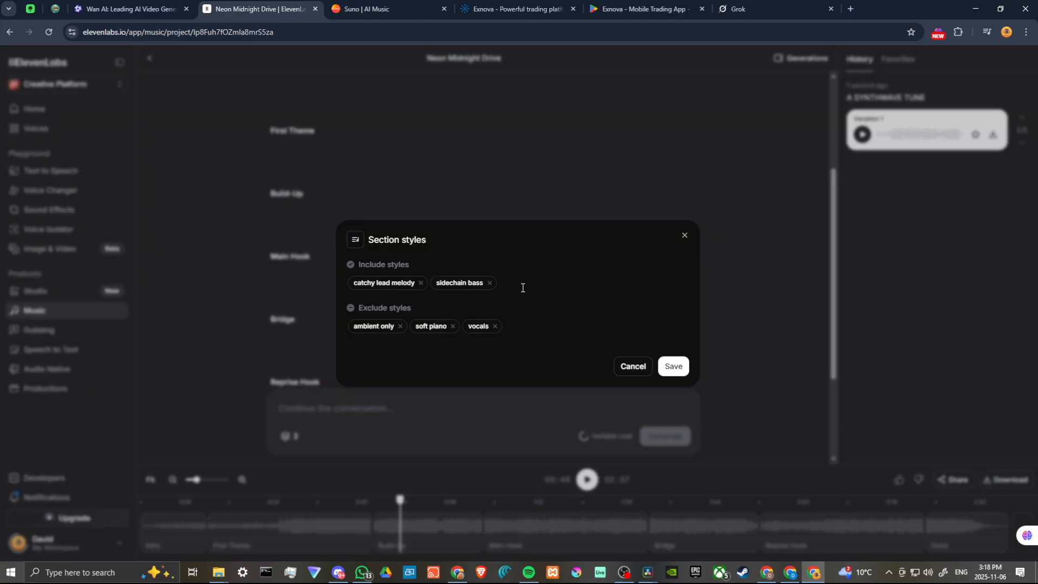
pyautogui.write('MELLOW KICK')
pyautogui.click(673, 366)
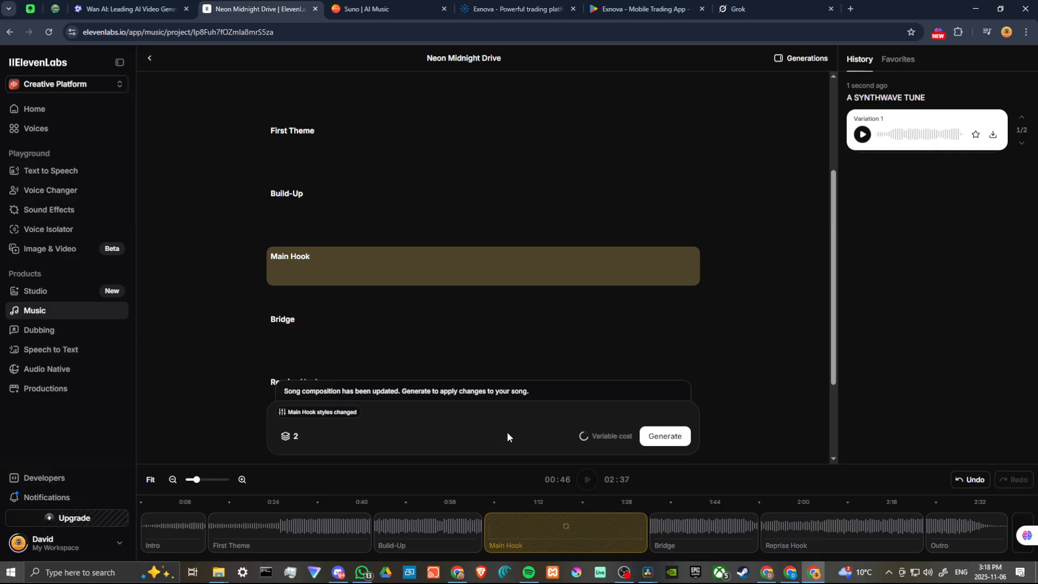
pyautogui.click(655, 440)
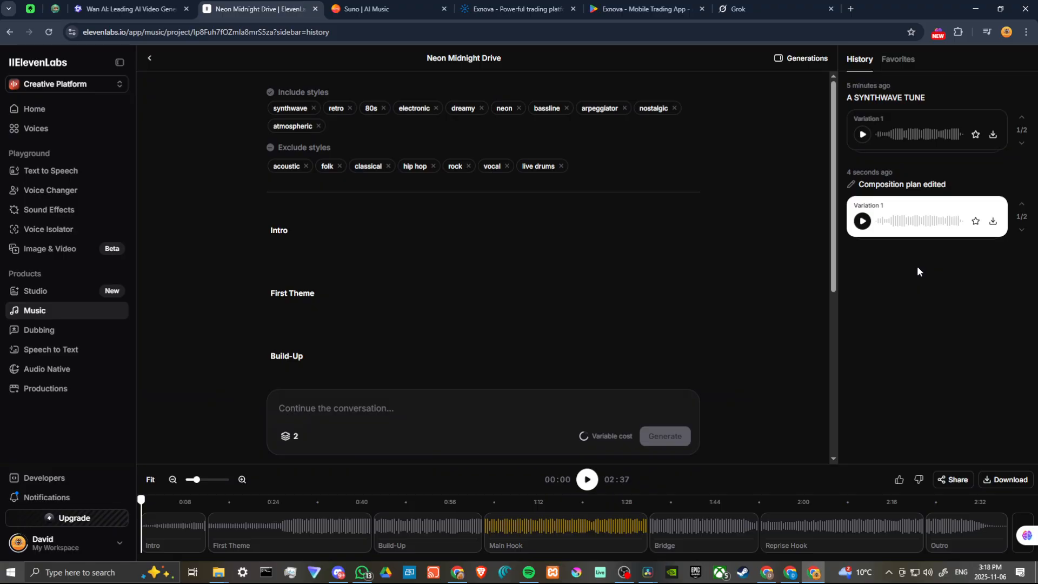
# Play Variation 1 of the edited composition and skip ahead to the start of the Main Hook section.
pyautogui.click(864, 222)
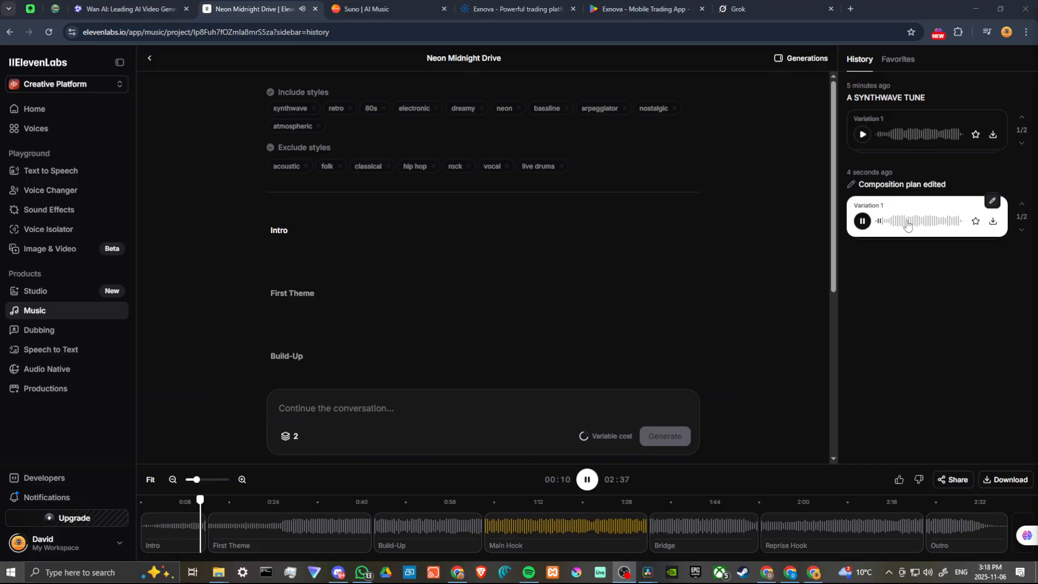
pyautogui.scroll(-5, 616, 275)
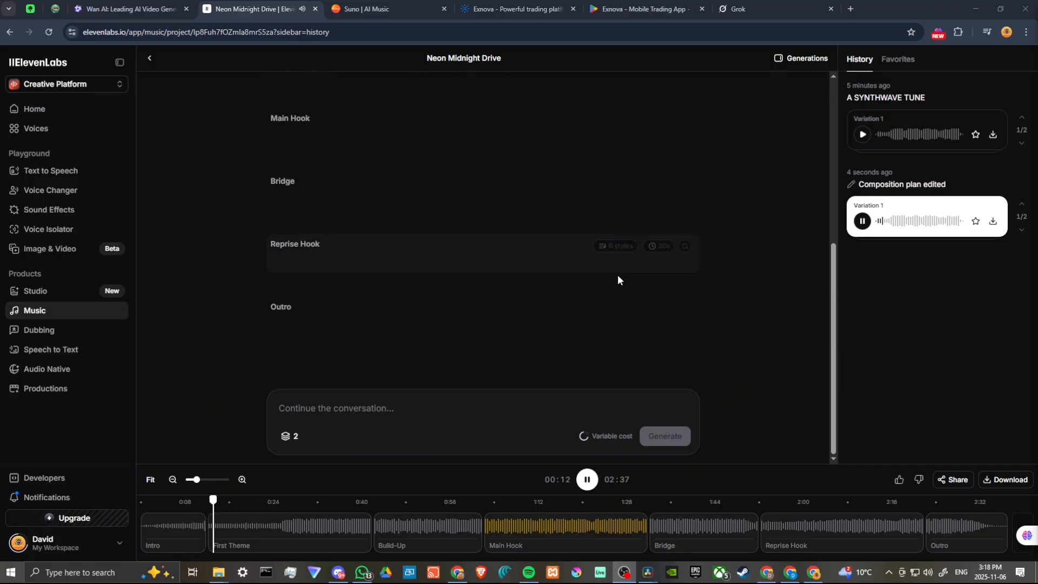
pyautogui.click(483, 506)
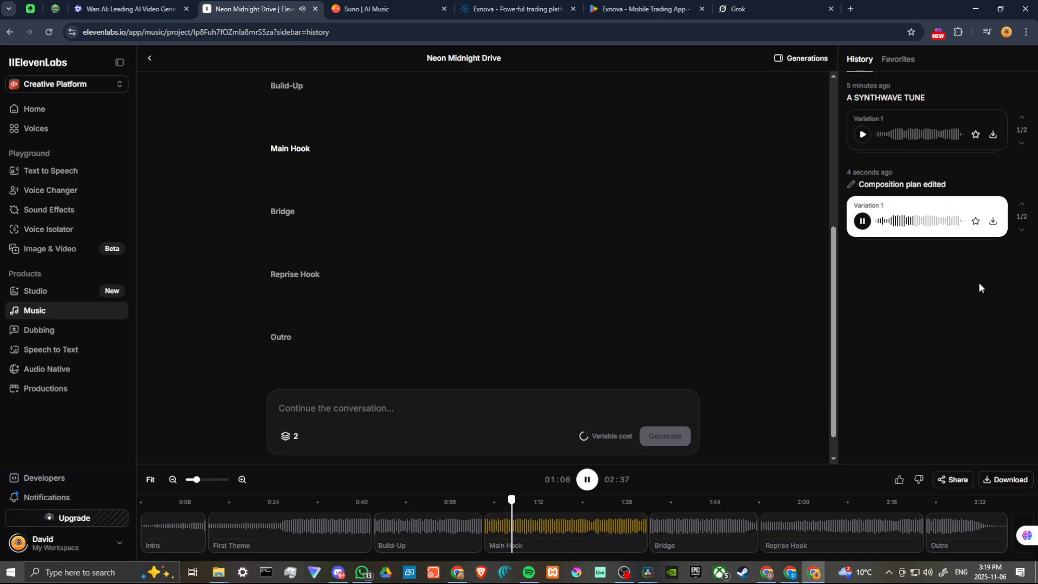
# Play Variation 2 of the edited composition, move the playhead to 1:00 just before the Main Hook, and pause it.
pyautogui.click(1022, 231)
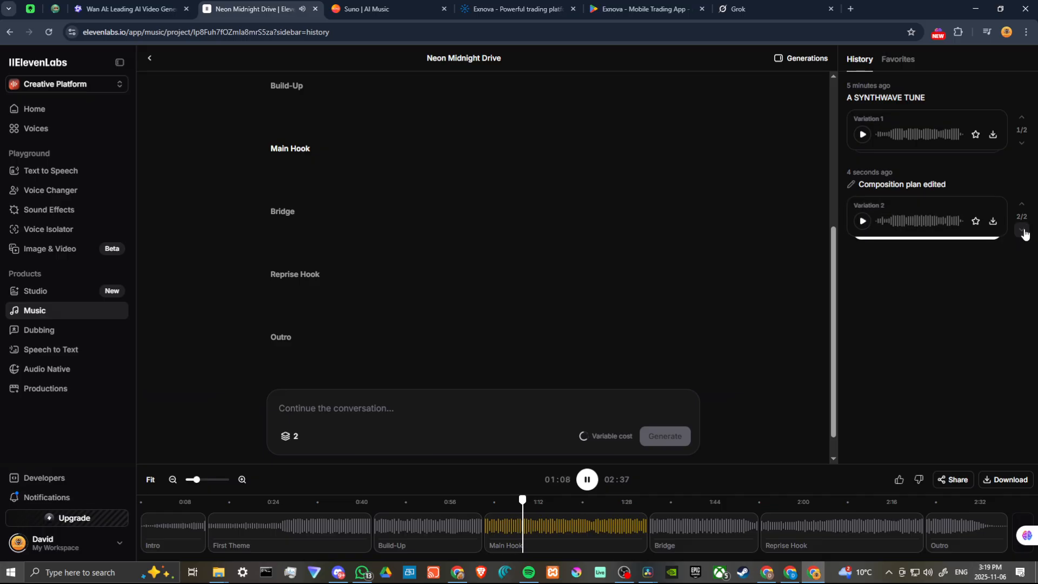
pyautogui.click(862, 221)
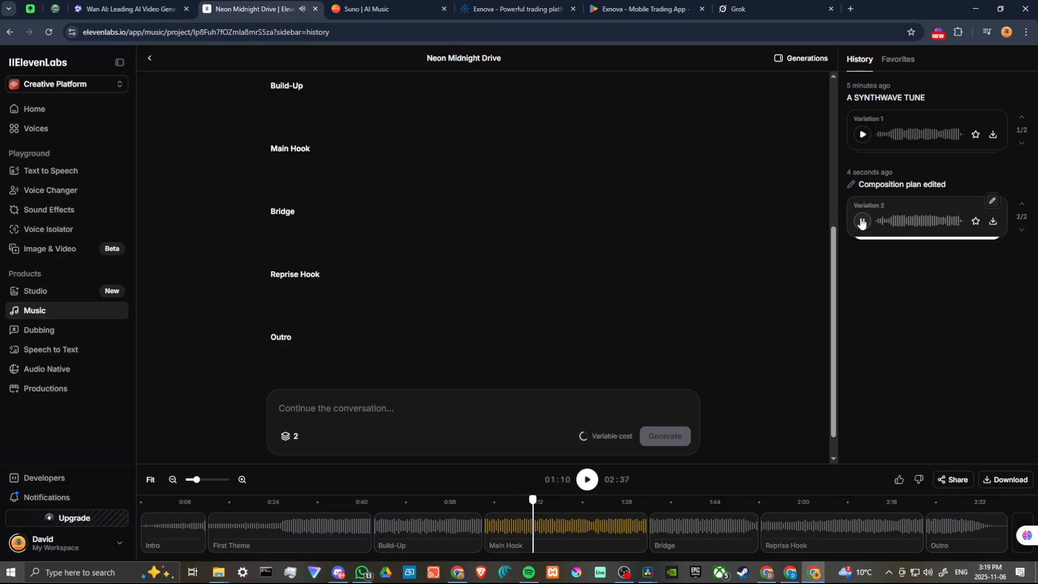
pyautogui.click(476, 511)
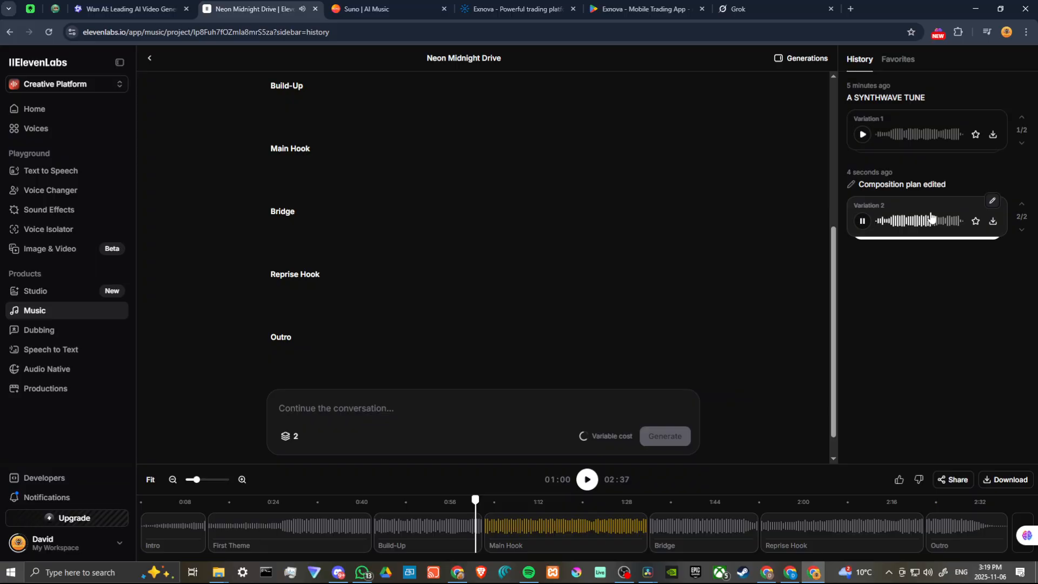
pyautogui.click(861, 222)
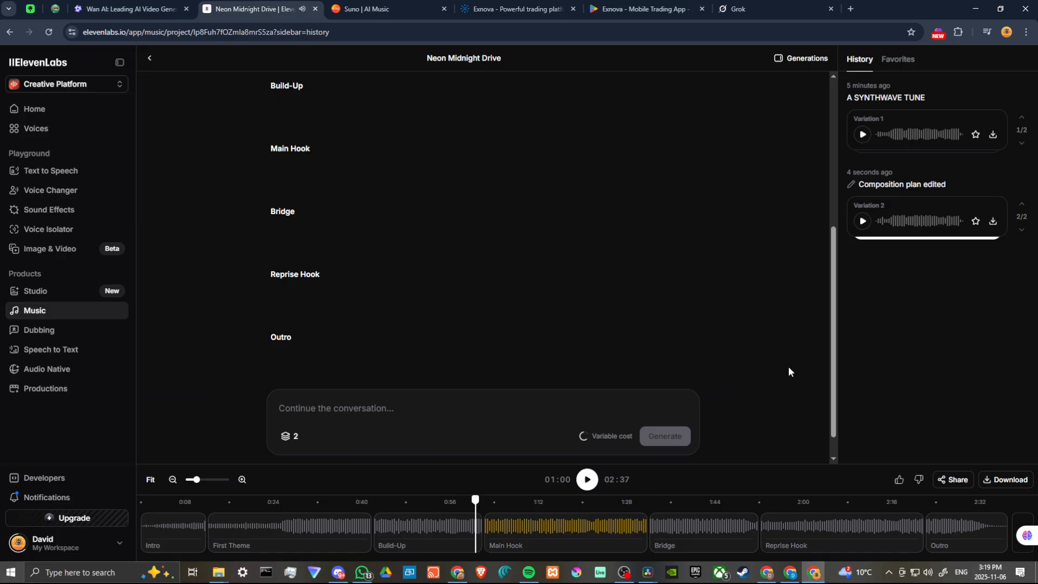
# Examine the song's overall styles and each section's style, duration and regeneration options from Intro to Outro.
pyautogui.scroll(-1, 481, 336)
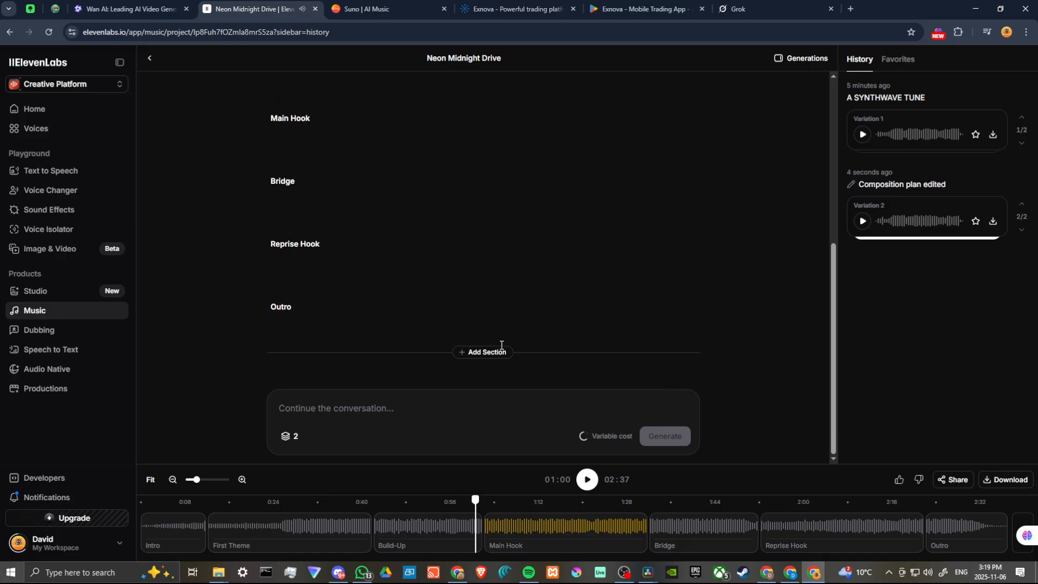
pyautogui.scroll(1, 502, 345)
pyautogui.scroll(3, 502, 345)
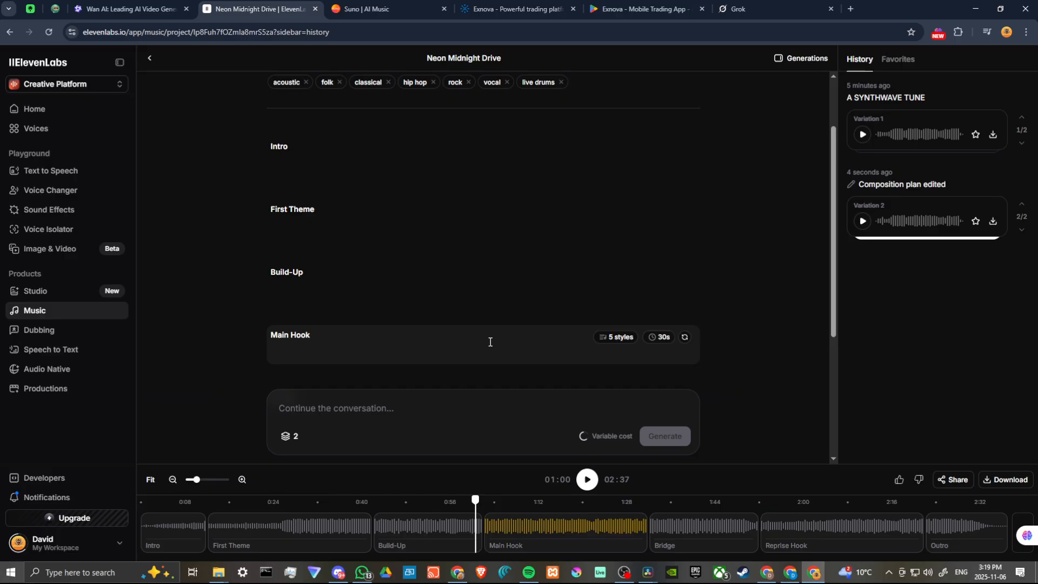
pyautogui.scroll(-3, 490, 342)
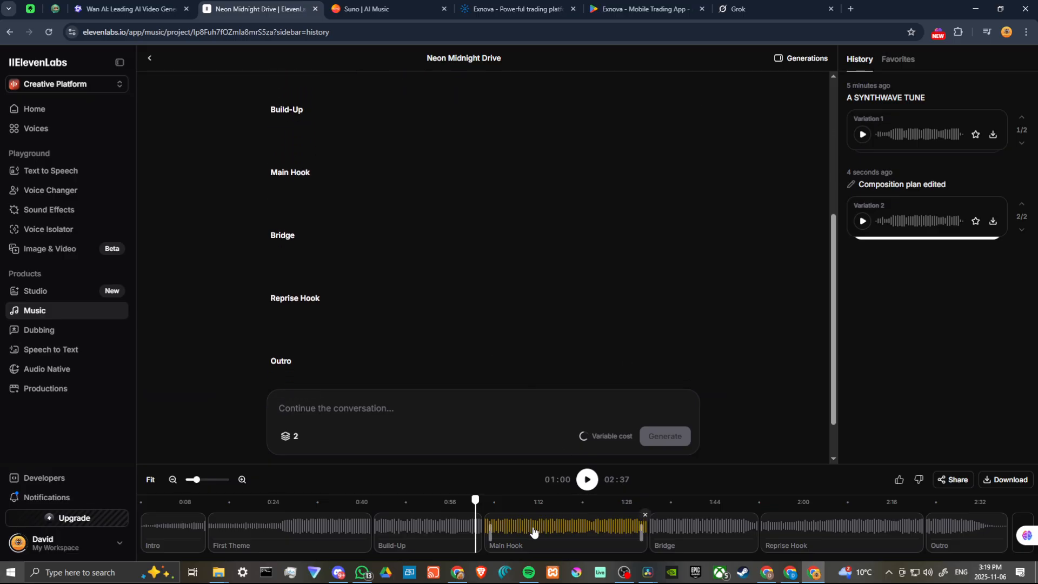
pyautogui.scroll(5, 489, 290)
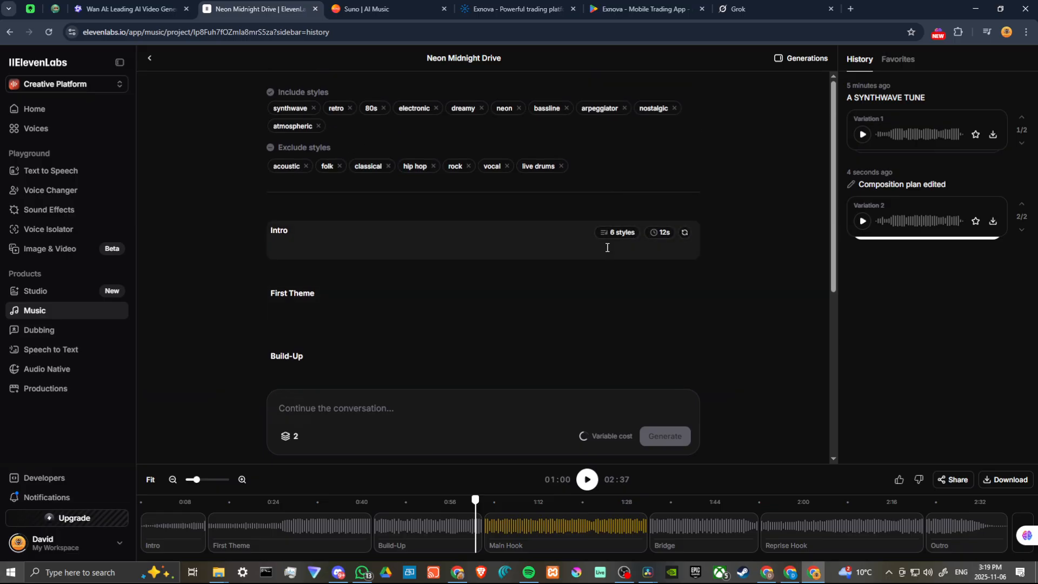
pyautogui.scroll(-5, 608, 247)
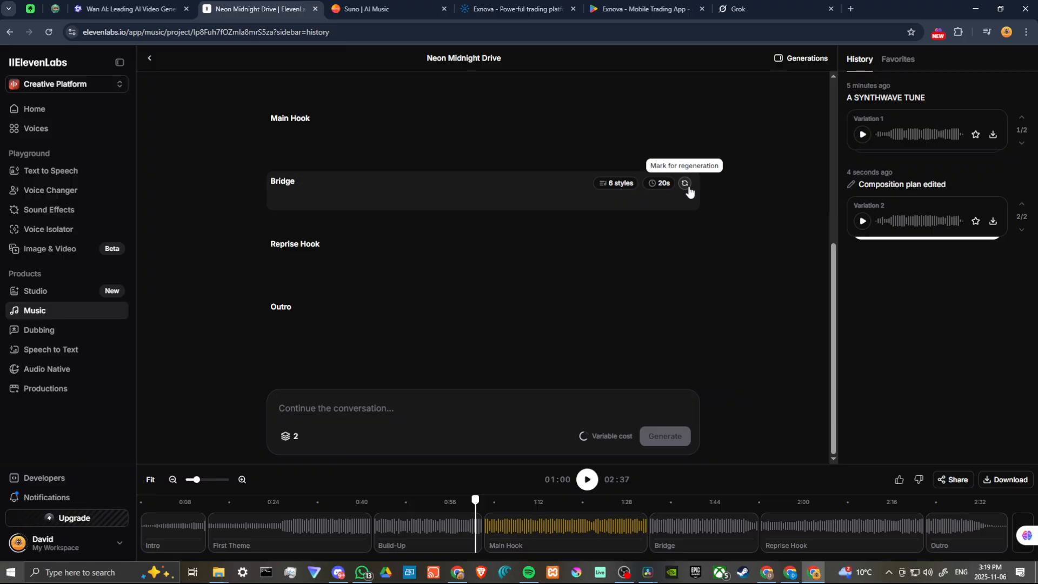
pyautogui.scroll(5, 524, 202)
pyautogui.scroll(-5, 529, 243)
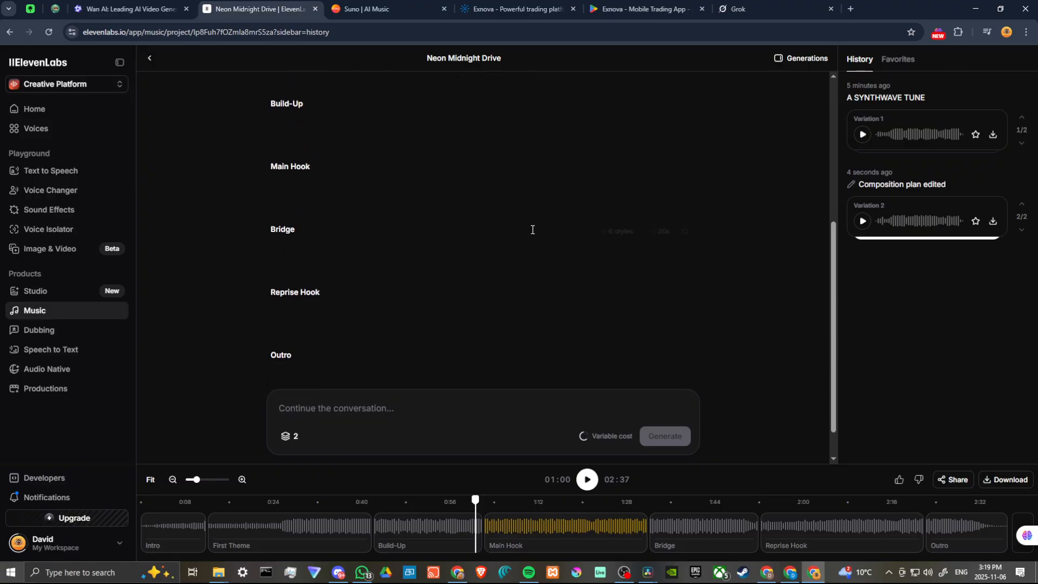
pyautogui.scroll(-1, 578, 272)
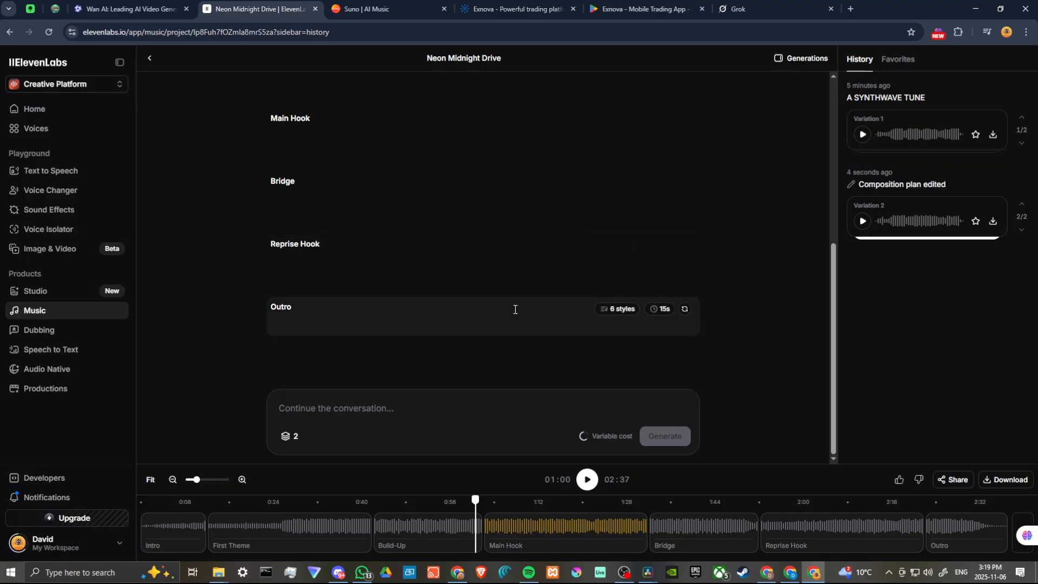
# Extend the Main Hook section slightly on the timeline by dragging out its start edge.
pyautogui.scroll(1, 536, 355)
pyautogui.scroll(-1, 535, 373)
pyautogui.moveTo(493, 528)
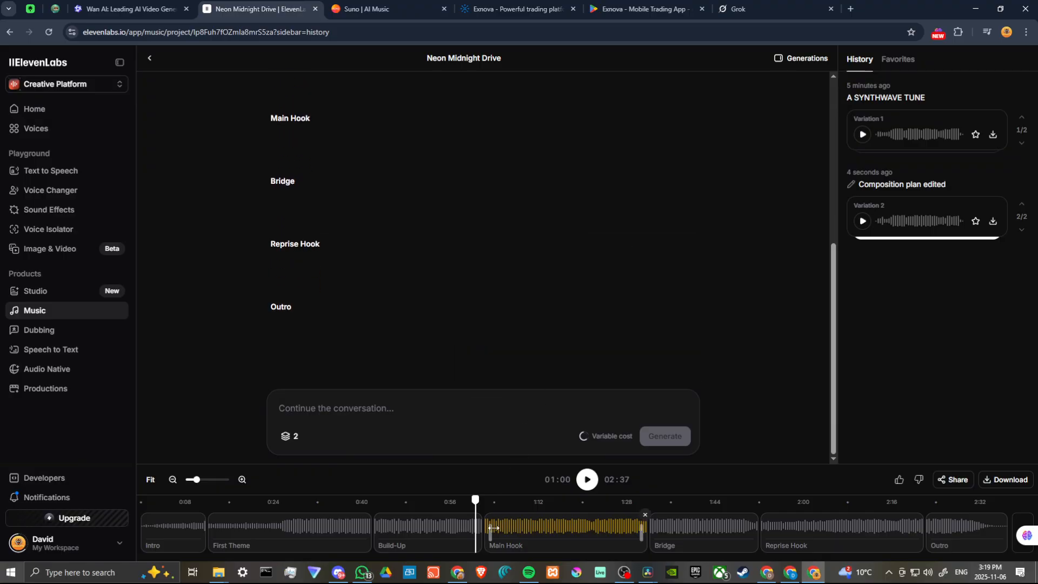
pyautogui.moveTo(489, 530)
pyautogui.mouseDown()
pyautogui.moveTo(512, 530)
pyautogui.moveTo(478, 526)
pyautogui.mouseUp()
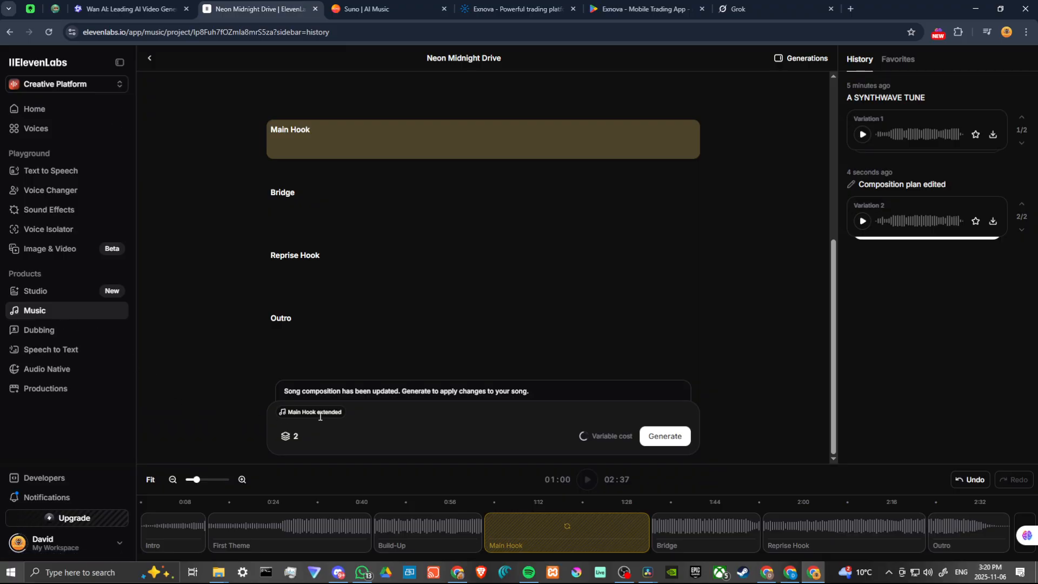
# Switch to Discord, view the Suno Music Mastery Training image in the NOCOMMENT AI services channel enlarged, and close it.
pyautogui.click(339, 572)
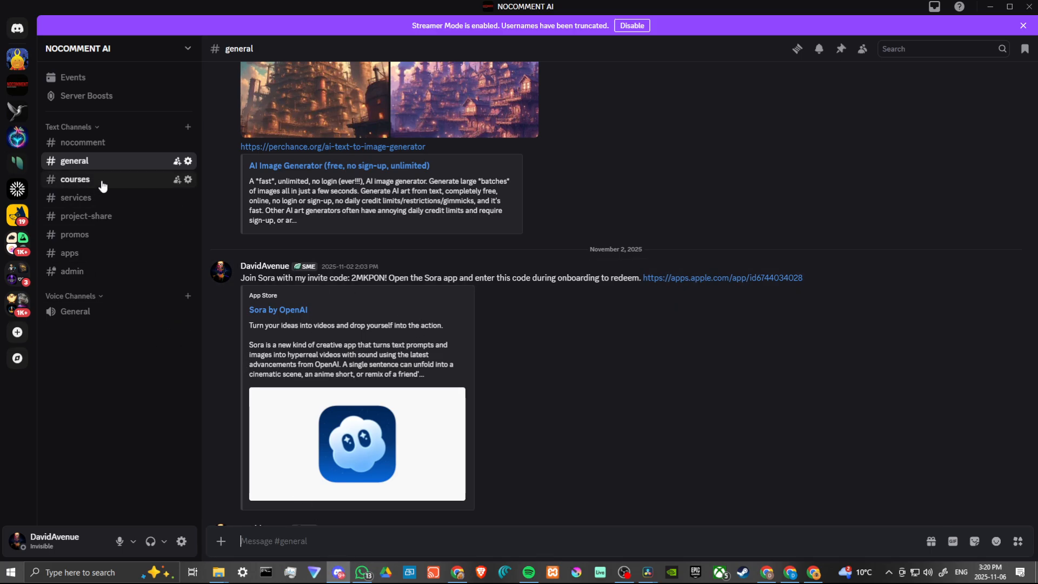
pyautogui.click(106, 200)
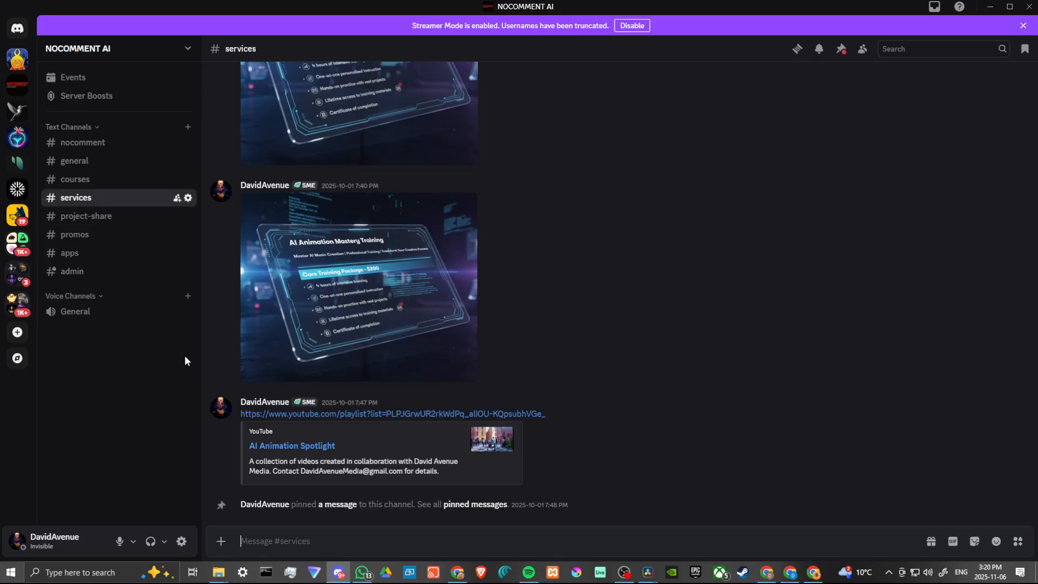
pyautogui.scroll(3, 352, 380)
pyautogui.click(404, 229)
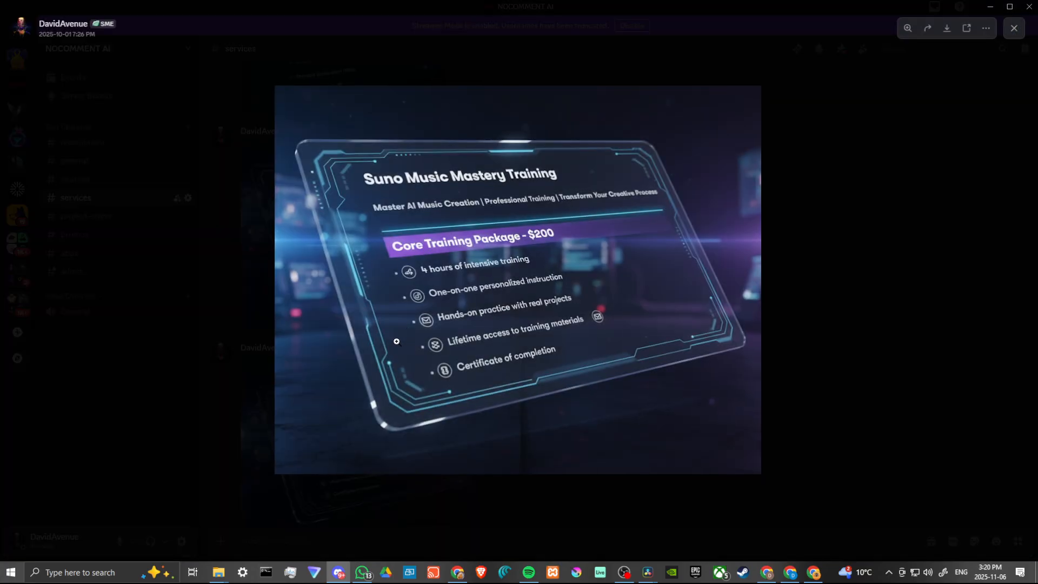
pyautogui.click(883, 283)
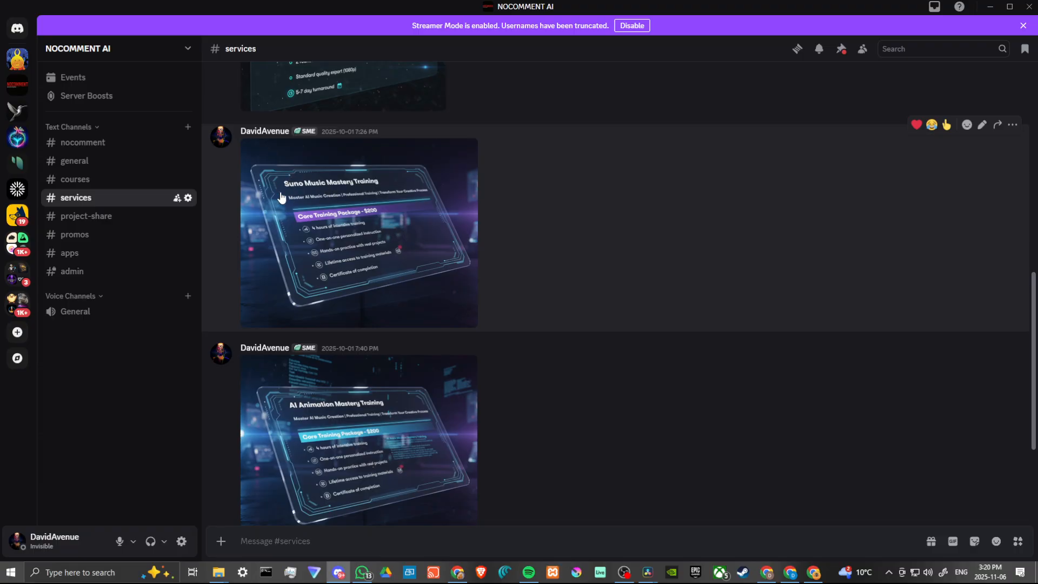
# View the courses channel, then switch to the browser window with the AI MUSIC VIDEO COURSE page on Whop.
pyautogui.click(130, 181)
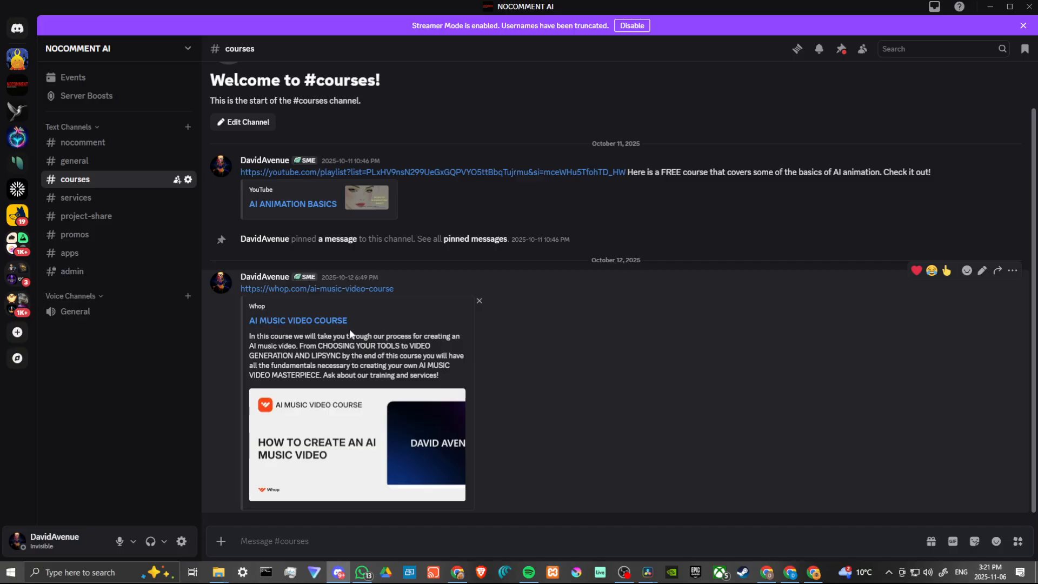
pyautogui.click(790, 573)
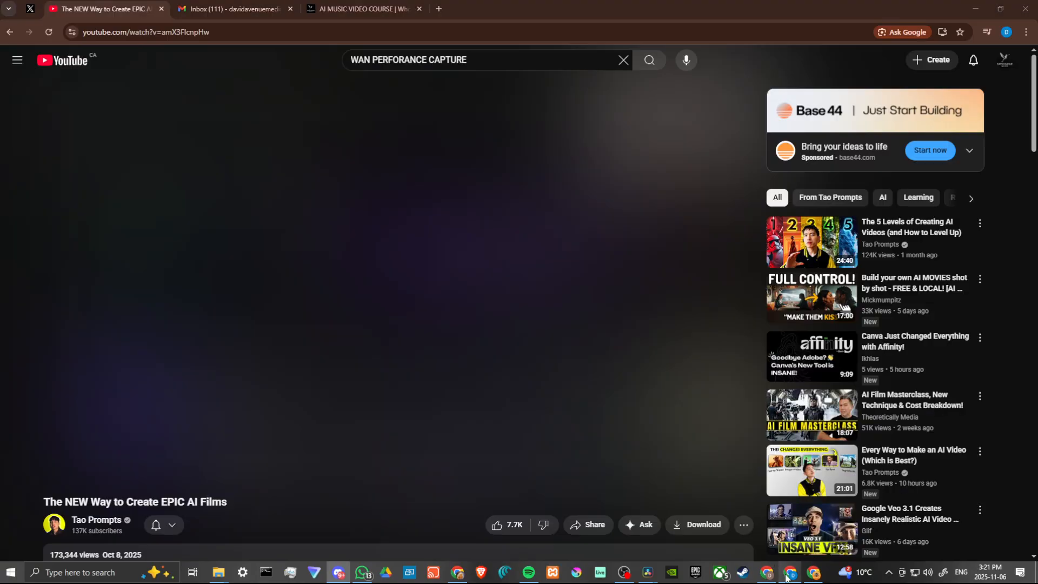
pyautogui.click(361, 9)
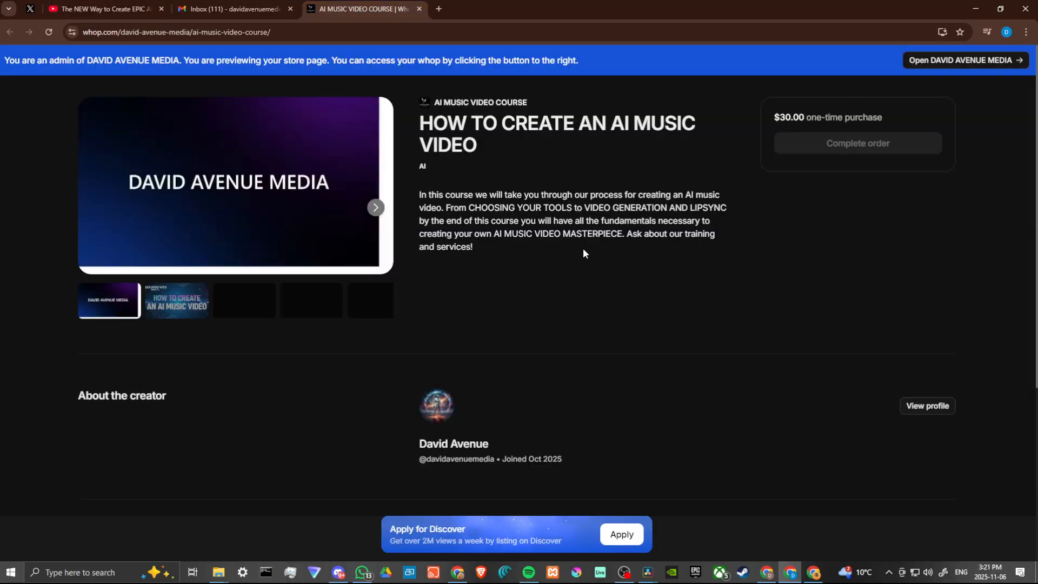